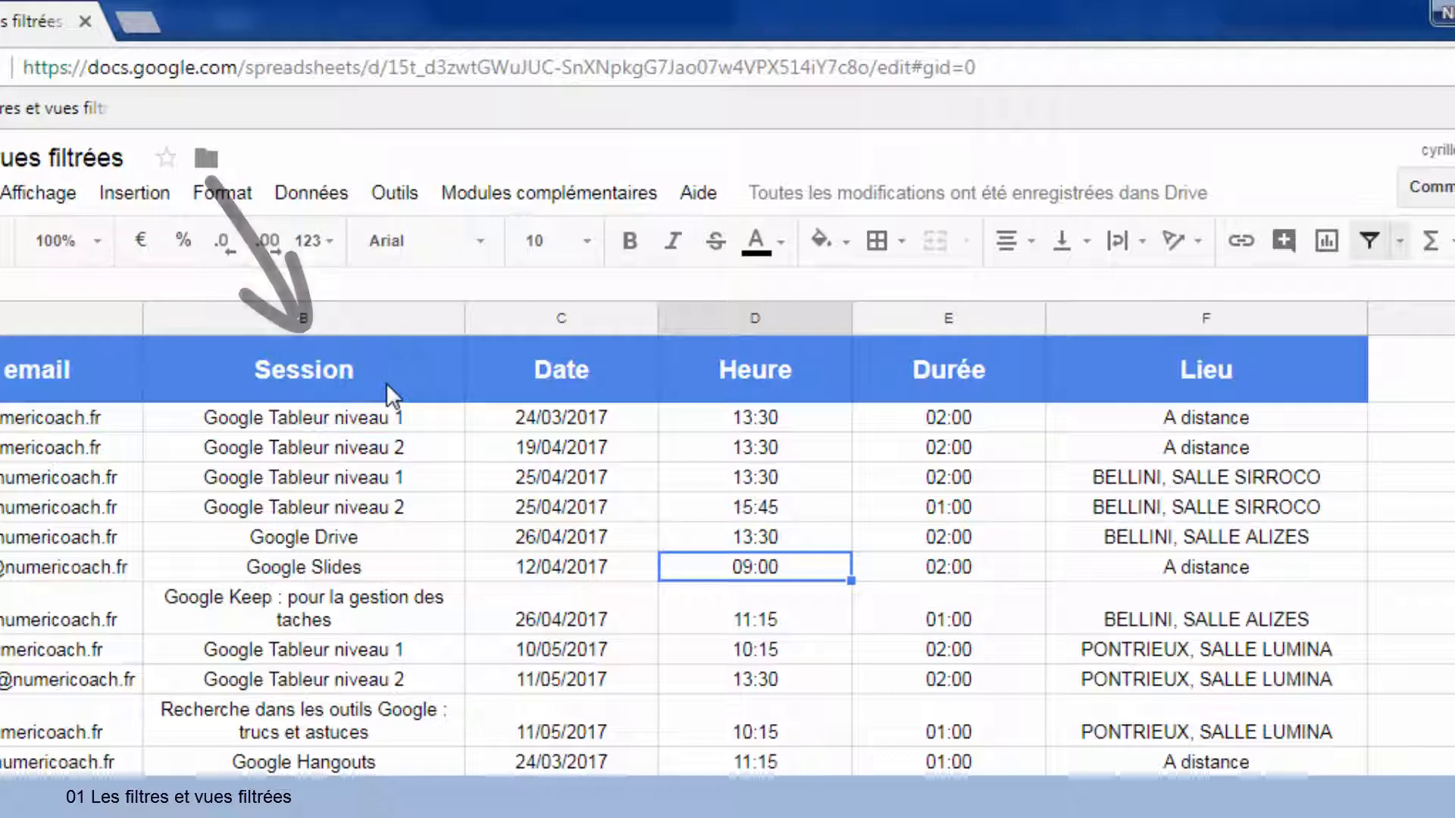
Turn on a filter for the training session table, starting from the Session header.
click(385, 384)
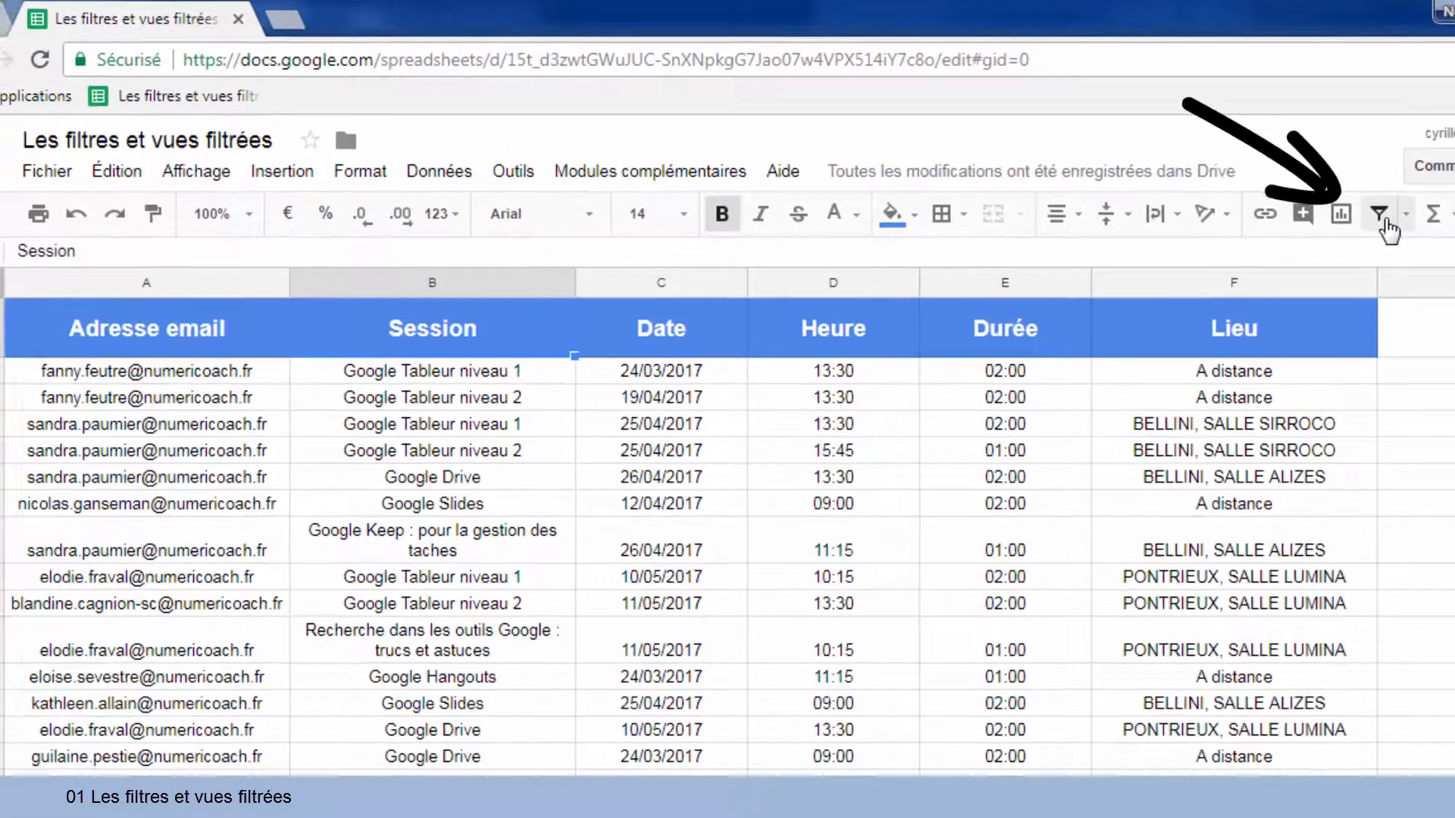
click(1385, 221)
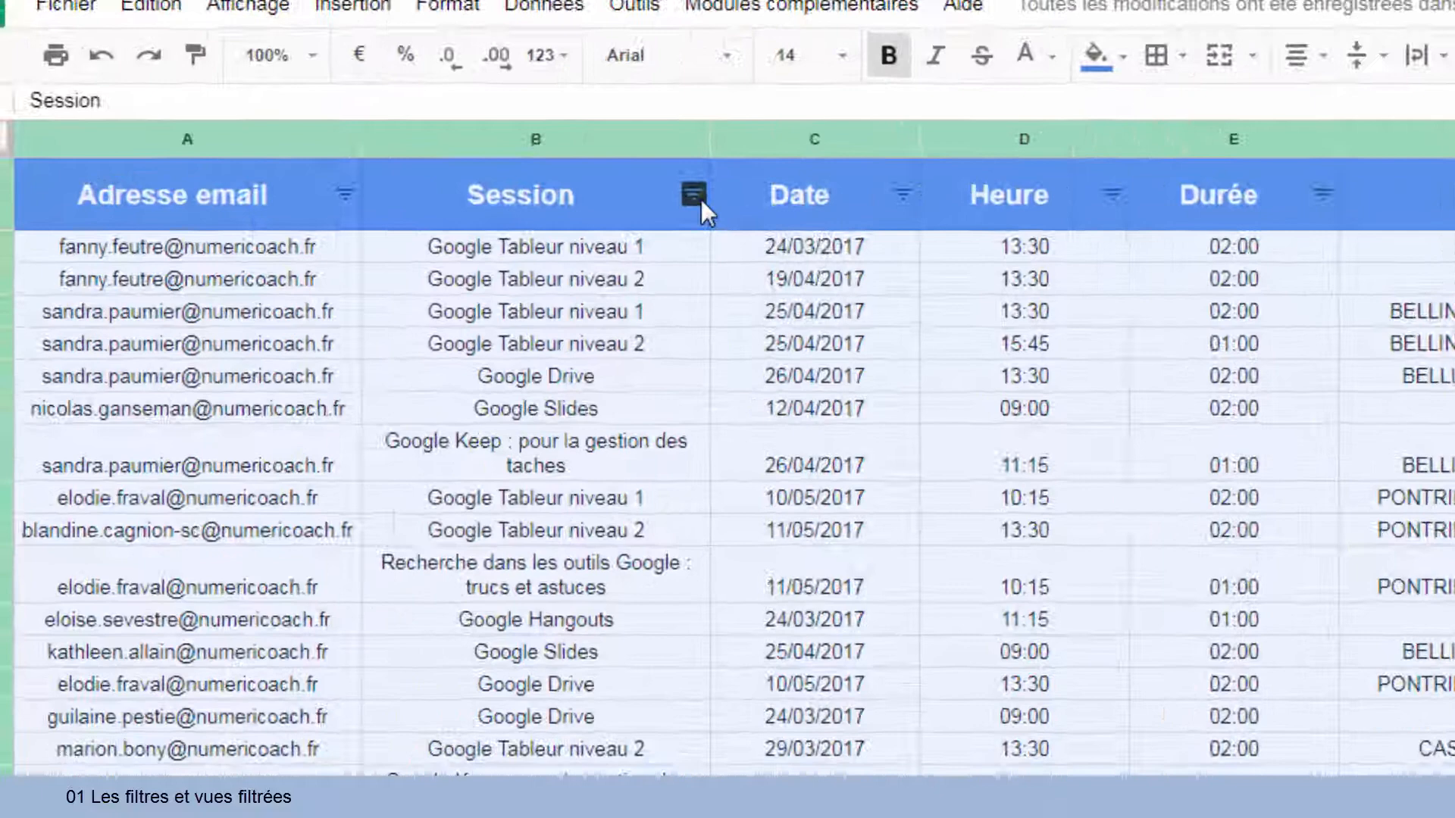
Examine the conditions available for filtering the Session column.
click(562, 328)
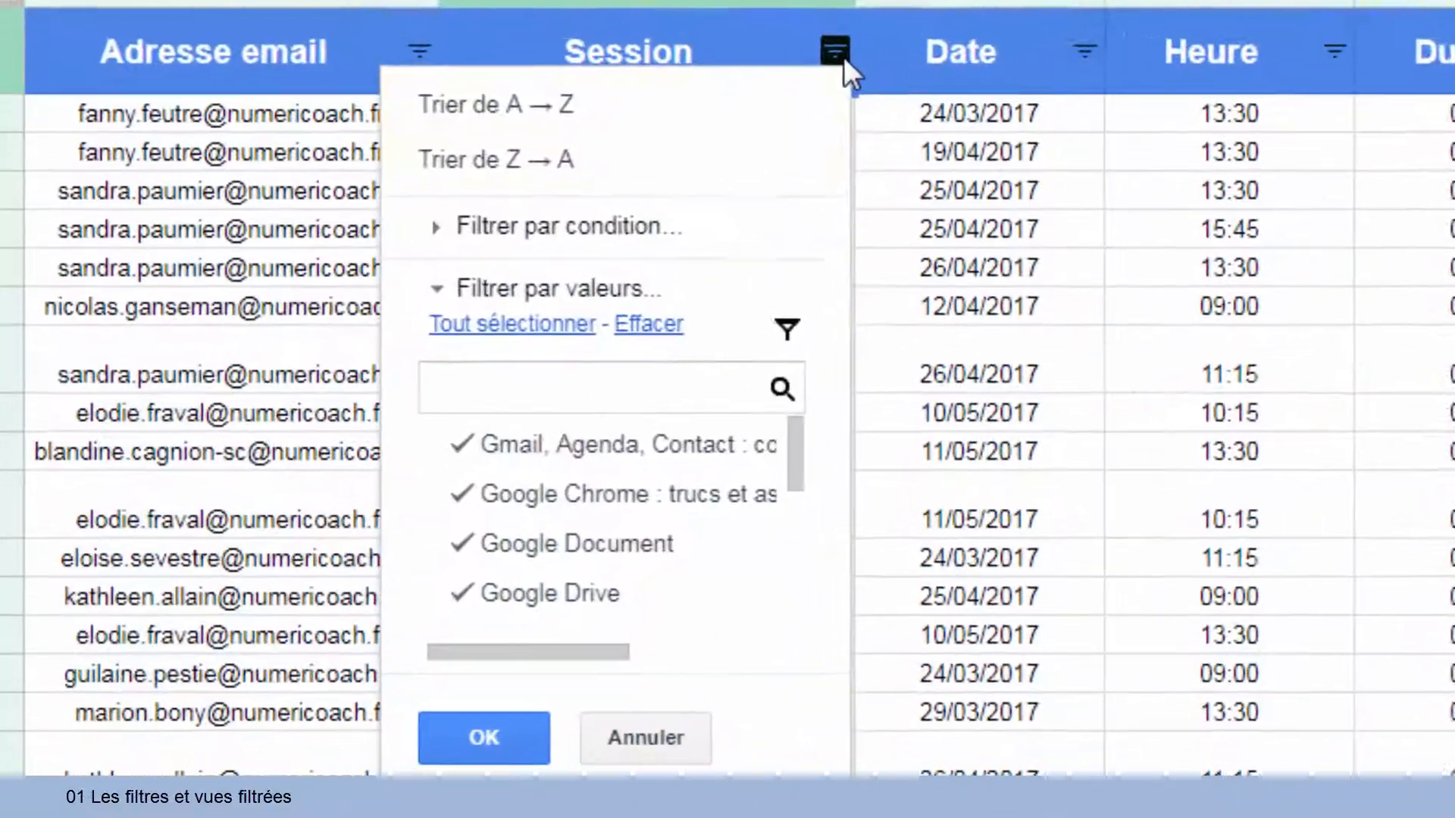
click(444, 221)
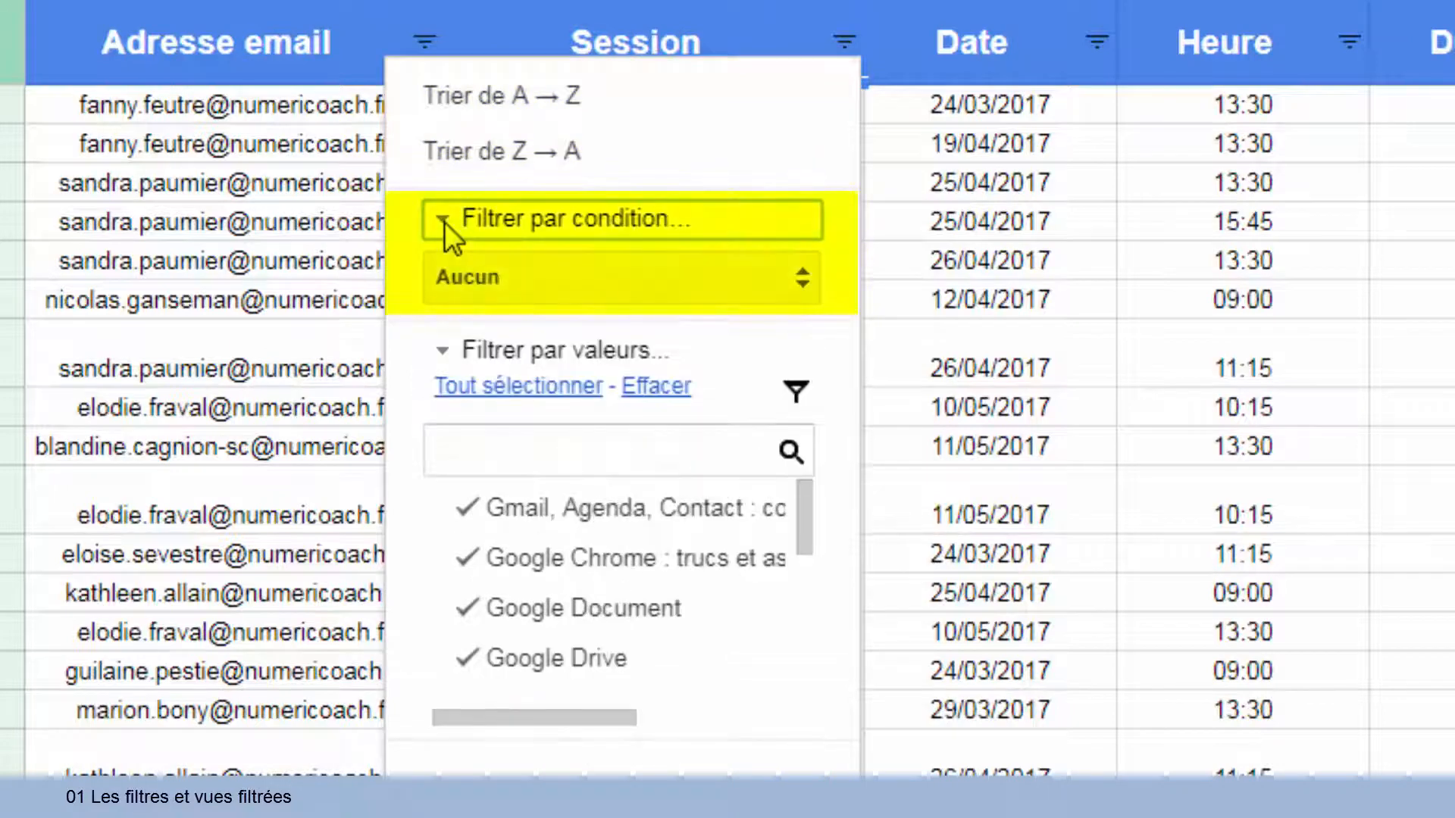
click(447, 284)
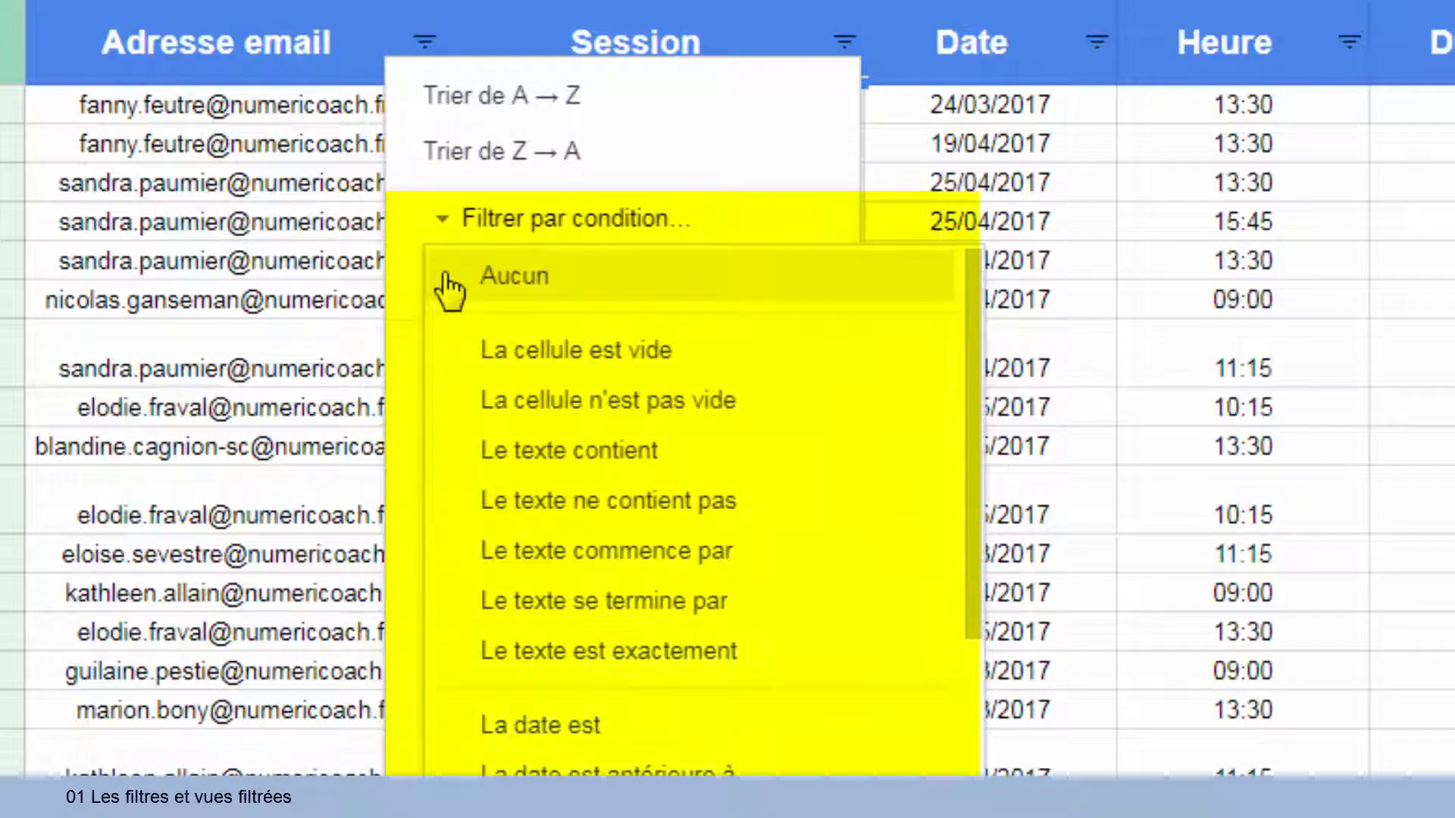
scroll(970, 324, down, 3)
drag(957, 365, 957, 584)
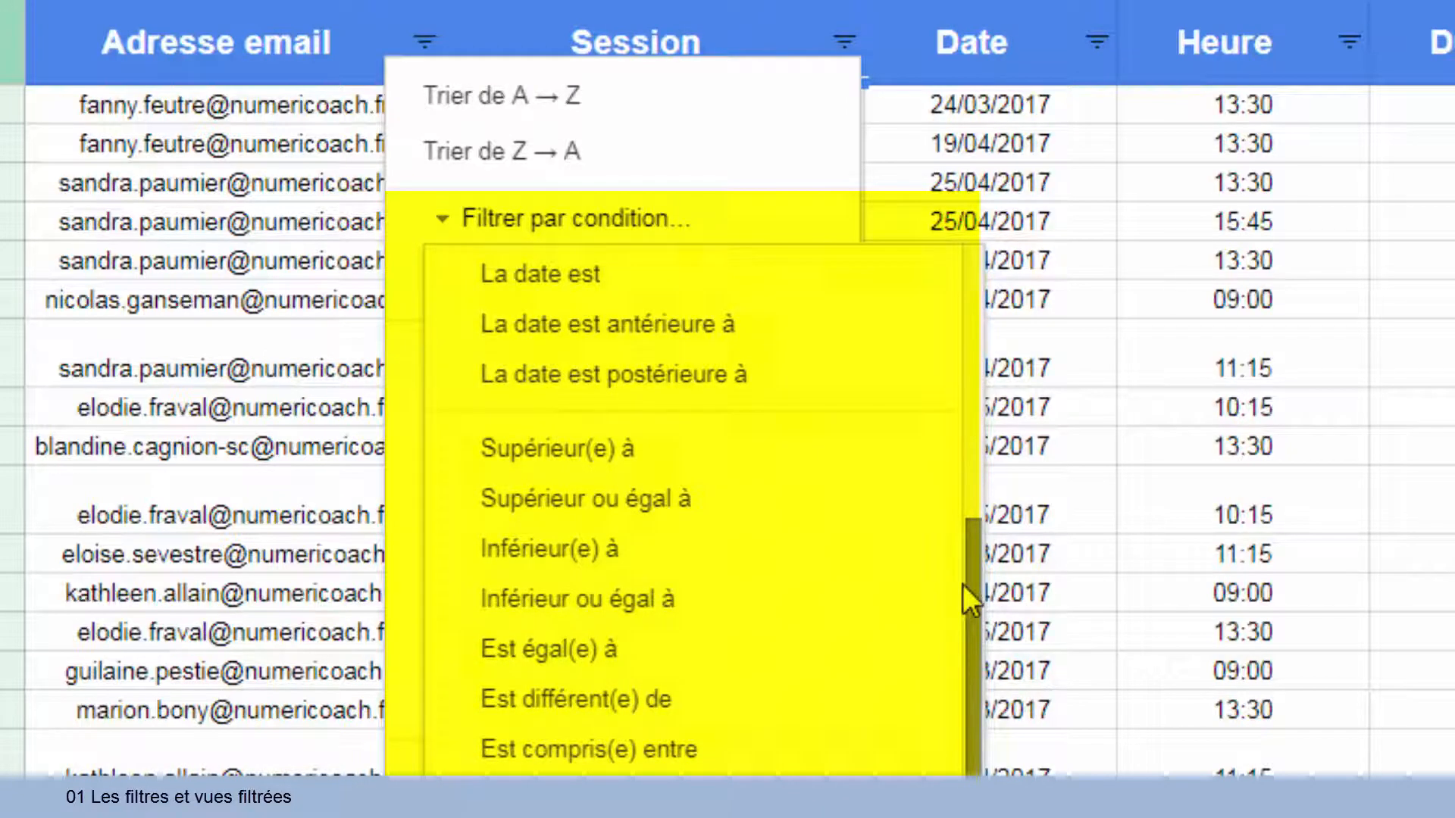
click(808, 226)
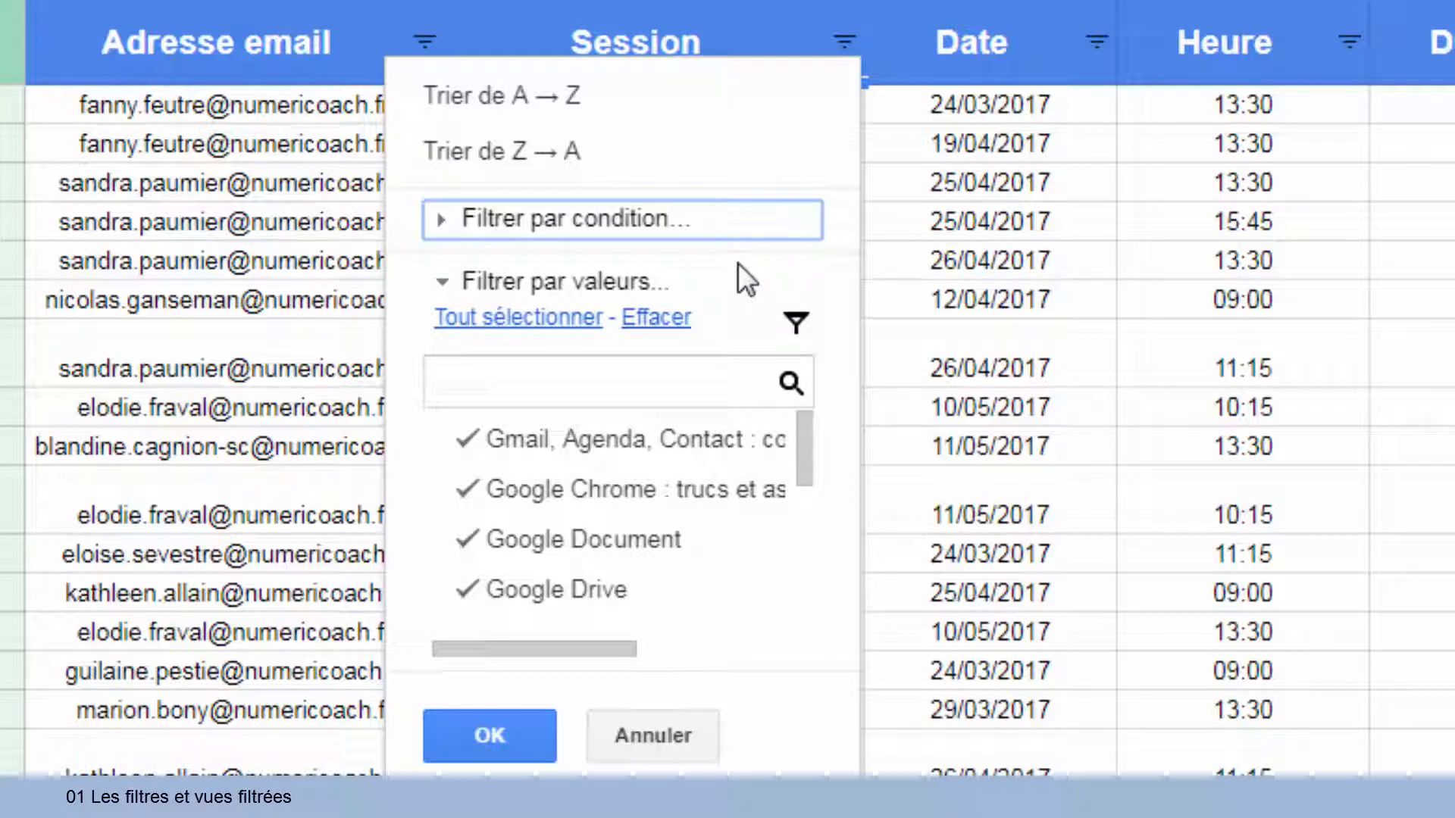
Filter the Session column by values so that only Google Document is selected.
click(670, 326)
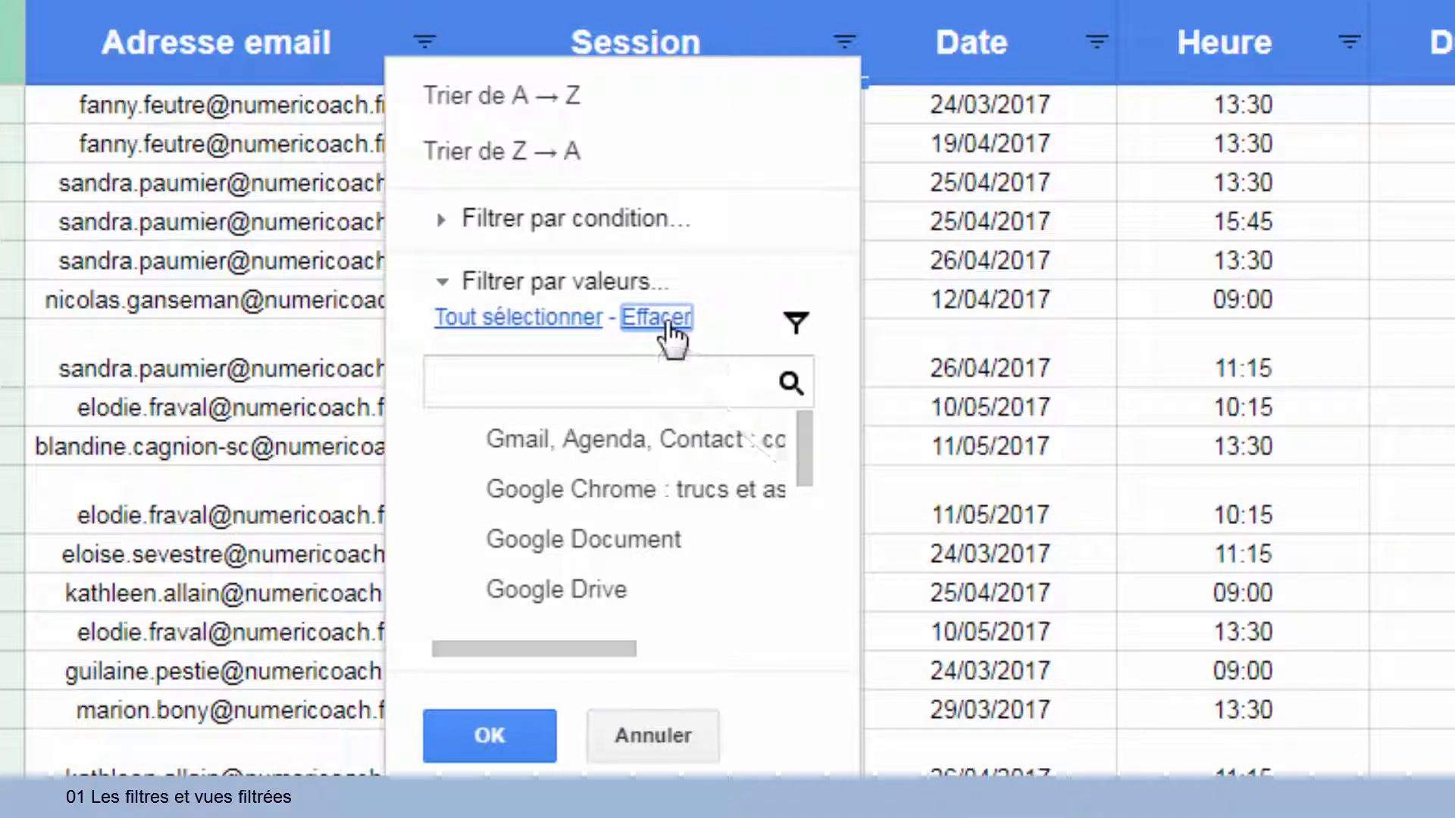
click(586, 550)
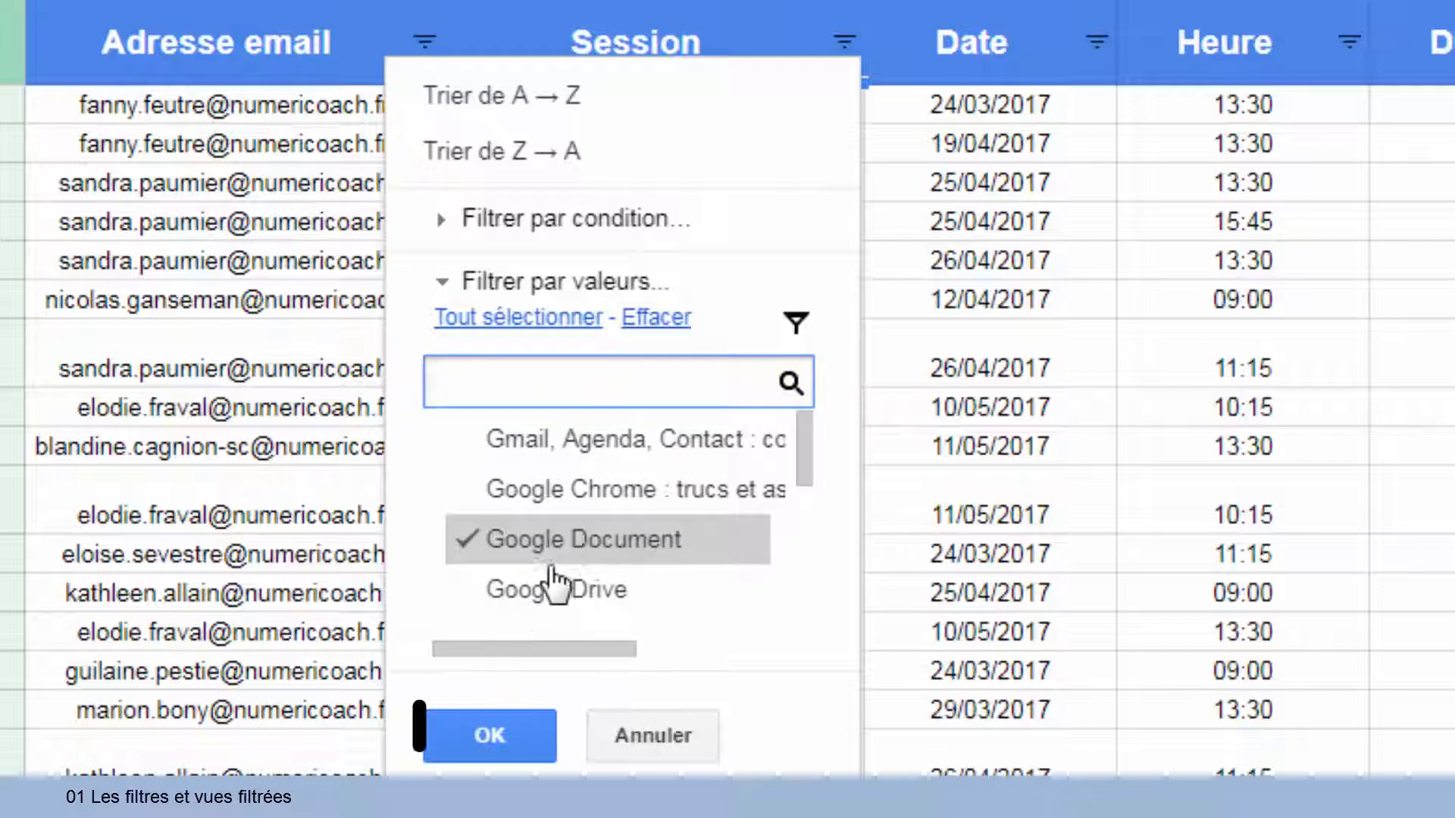
click(476, 732)
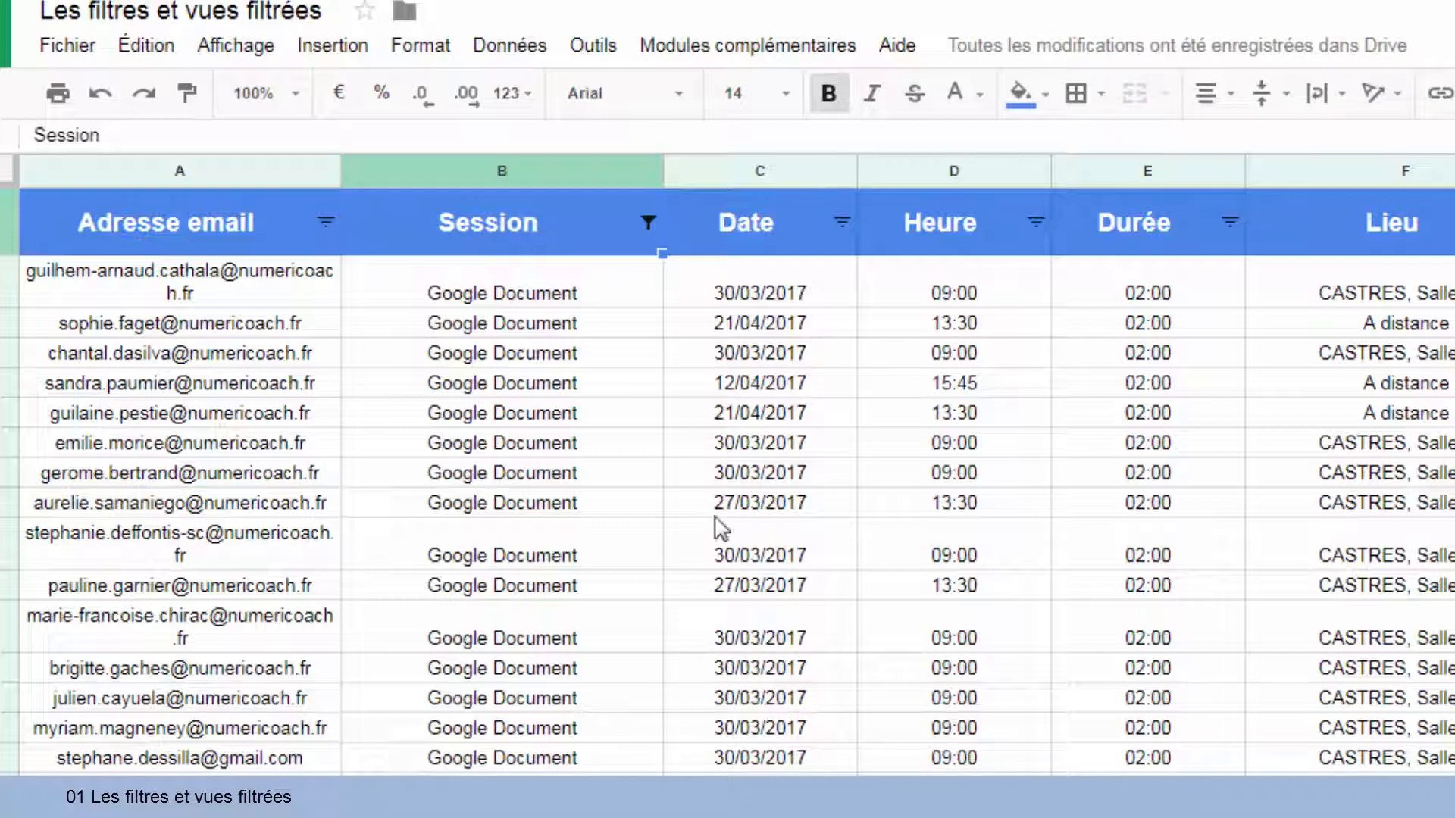
Filter the Date column to dates after the exact date 19/06/2017, and turn the table's filter off.
click(841, 224)
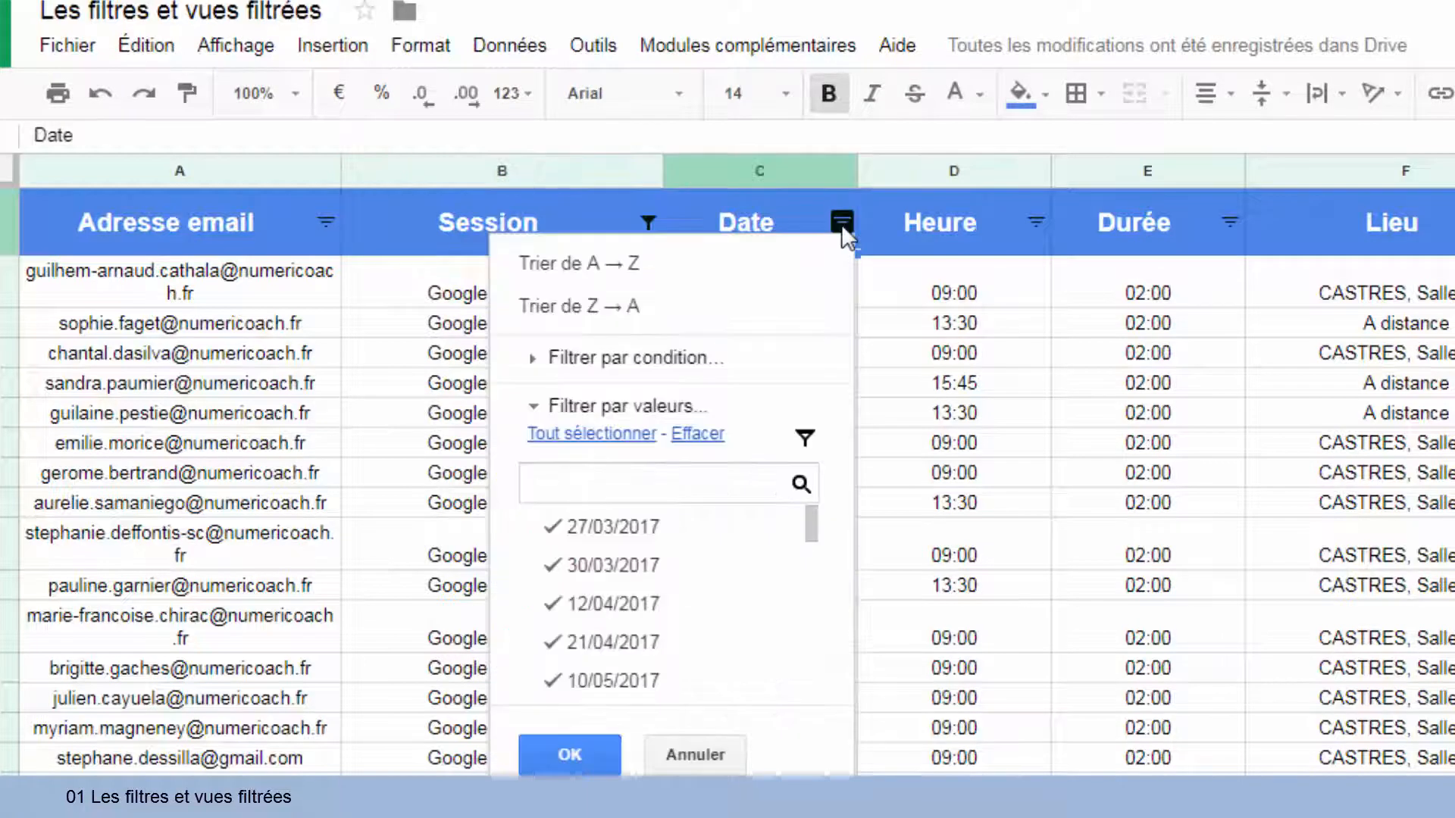
click(664, 363)
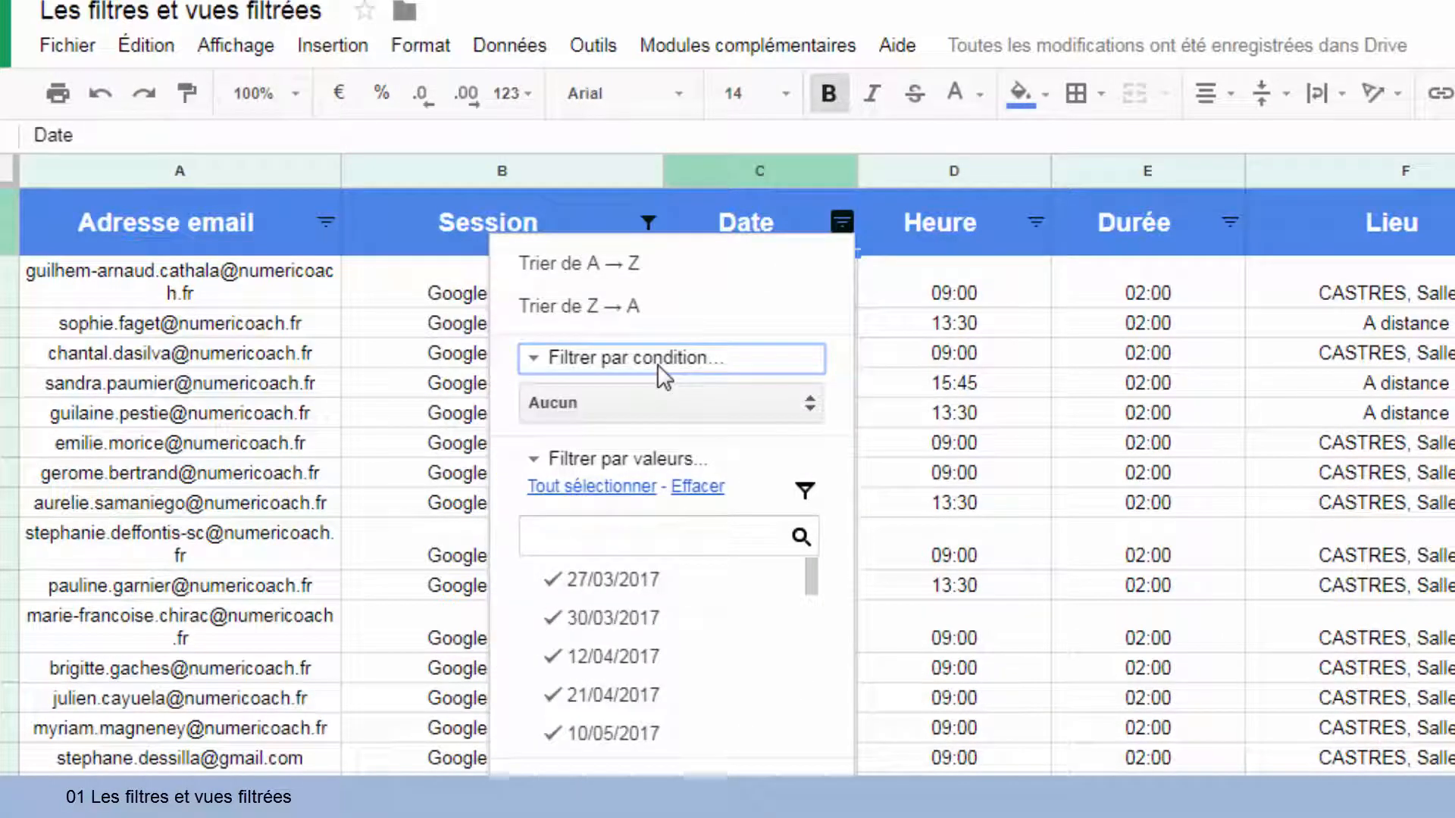
click(658, 402)
scroll(700, 516, down, 3)
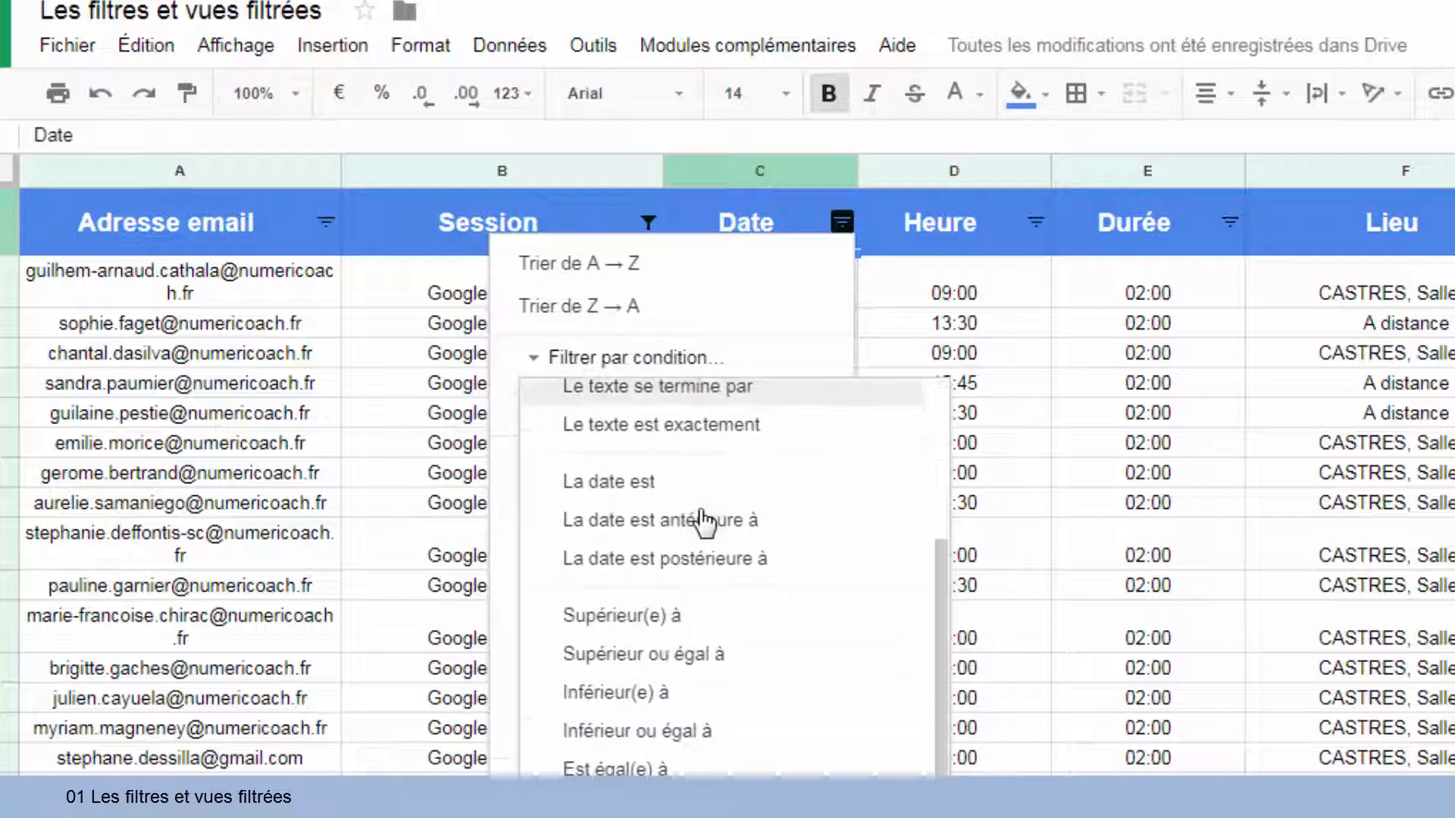
click(807, 576)
click(812, 469)
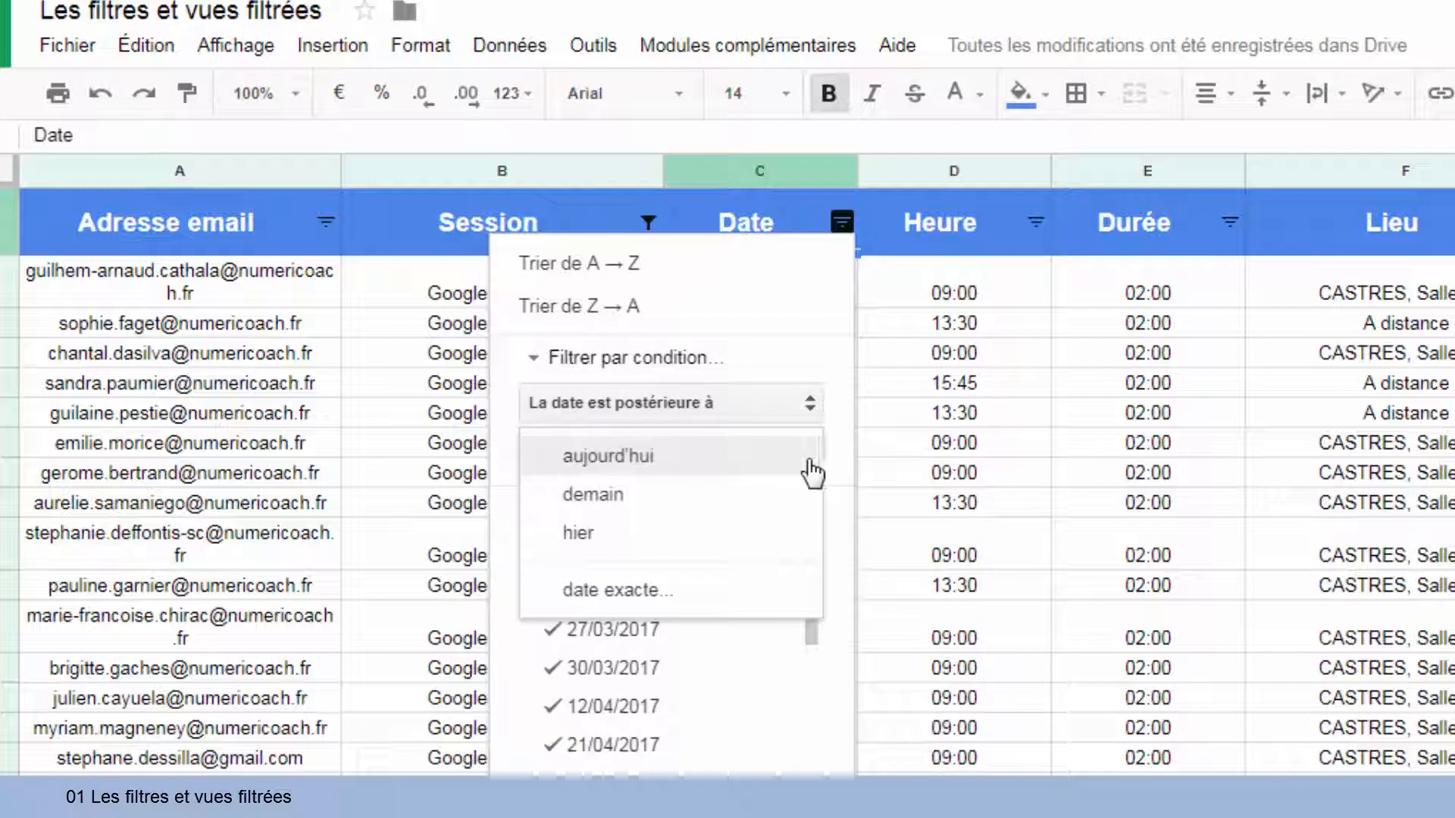
click(675, 598)
click(604, 503)
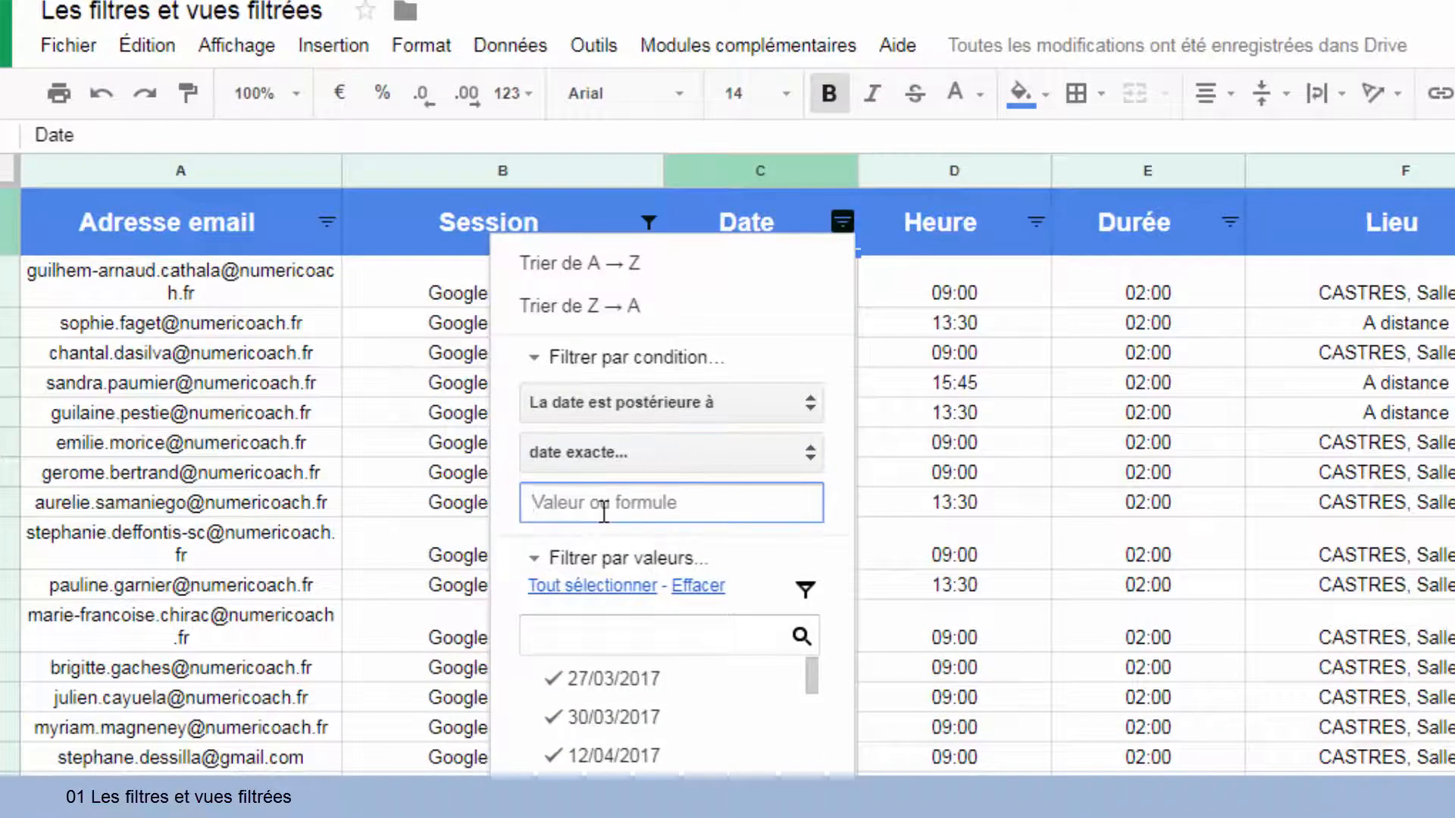
text(19/06/2017)
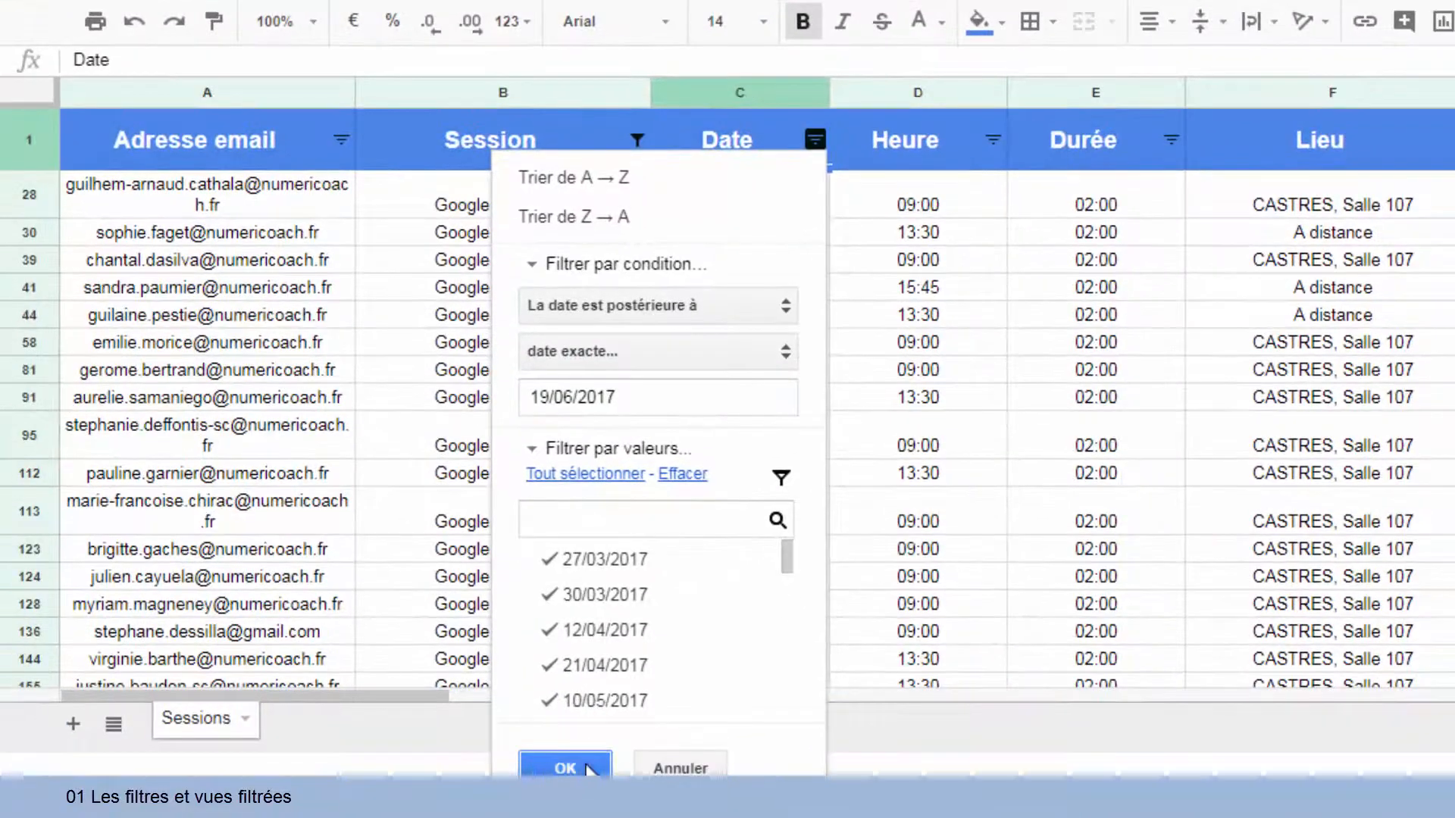
click(587, 767)
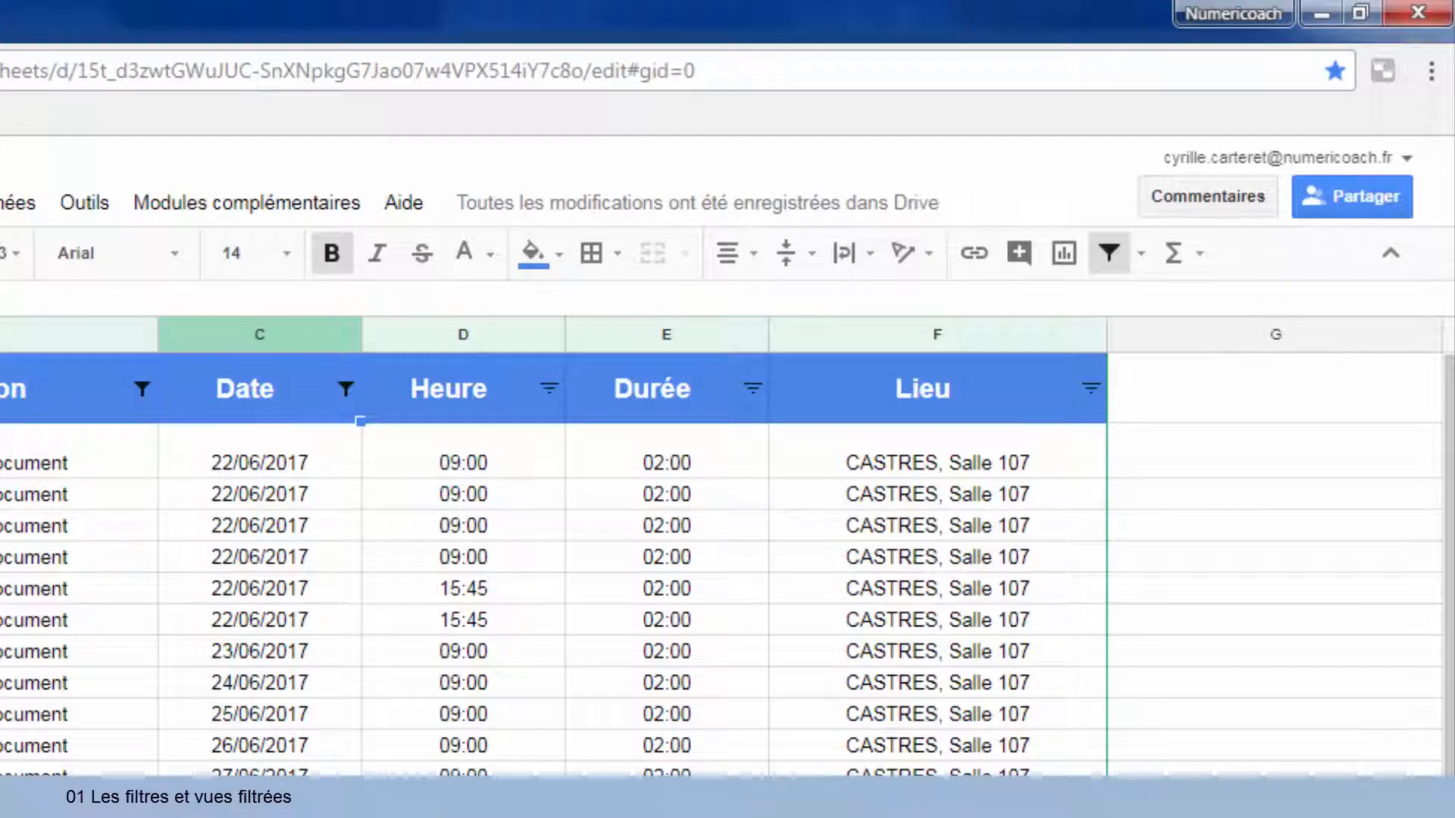
click(1111, 267)
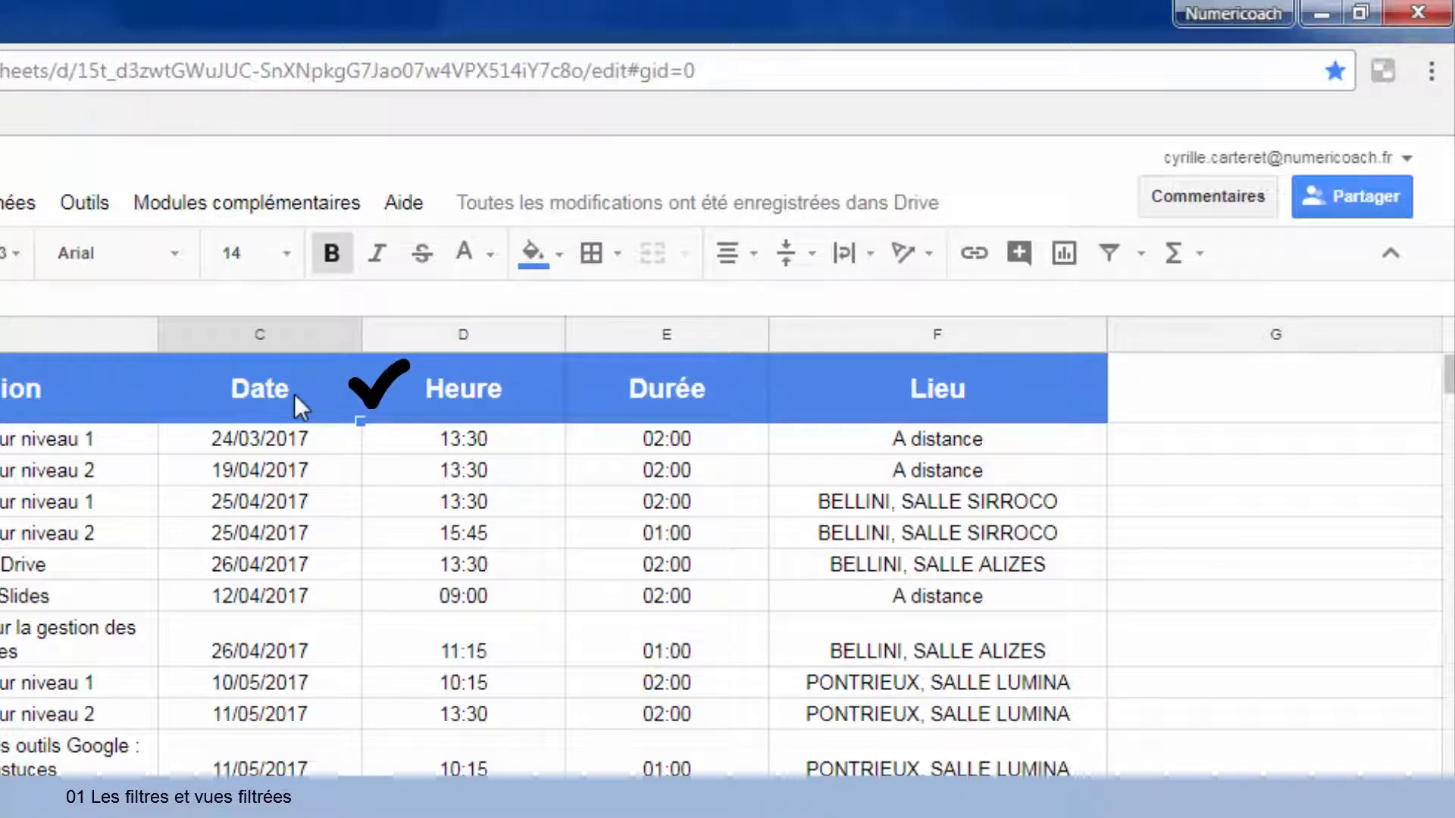
Create a new filter view for the training session table.
click(488, 385)
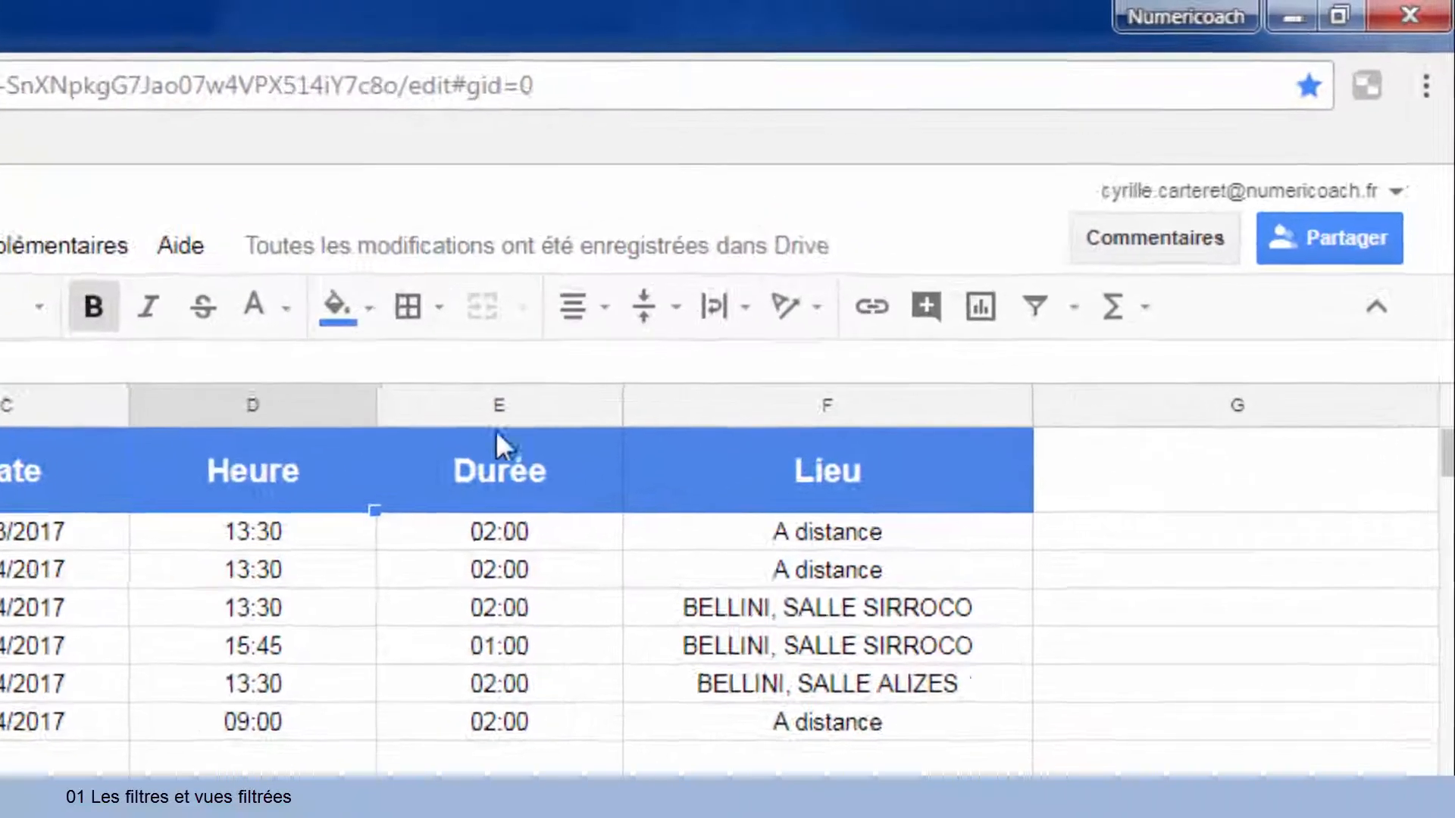
click(1074, 311)
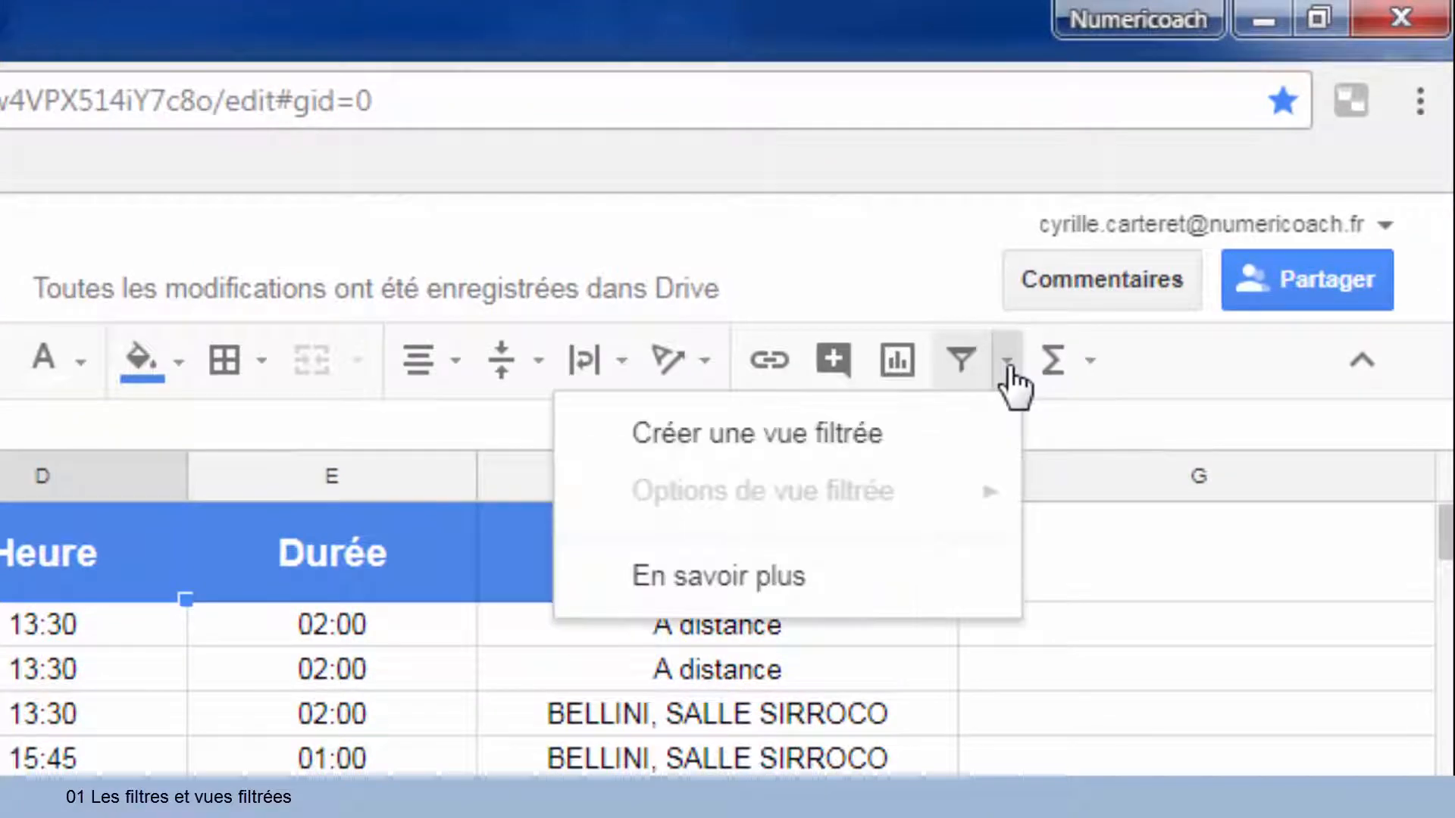
click(756, 443)
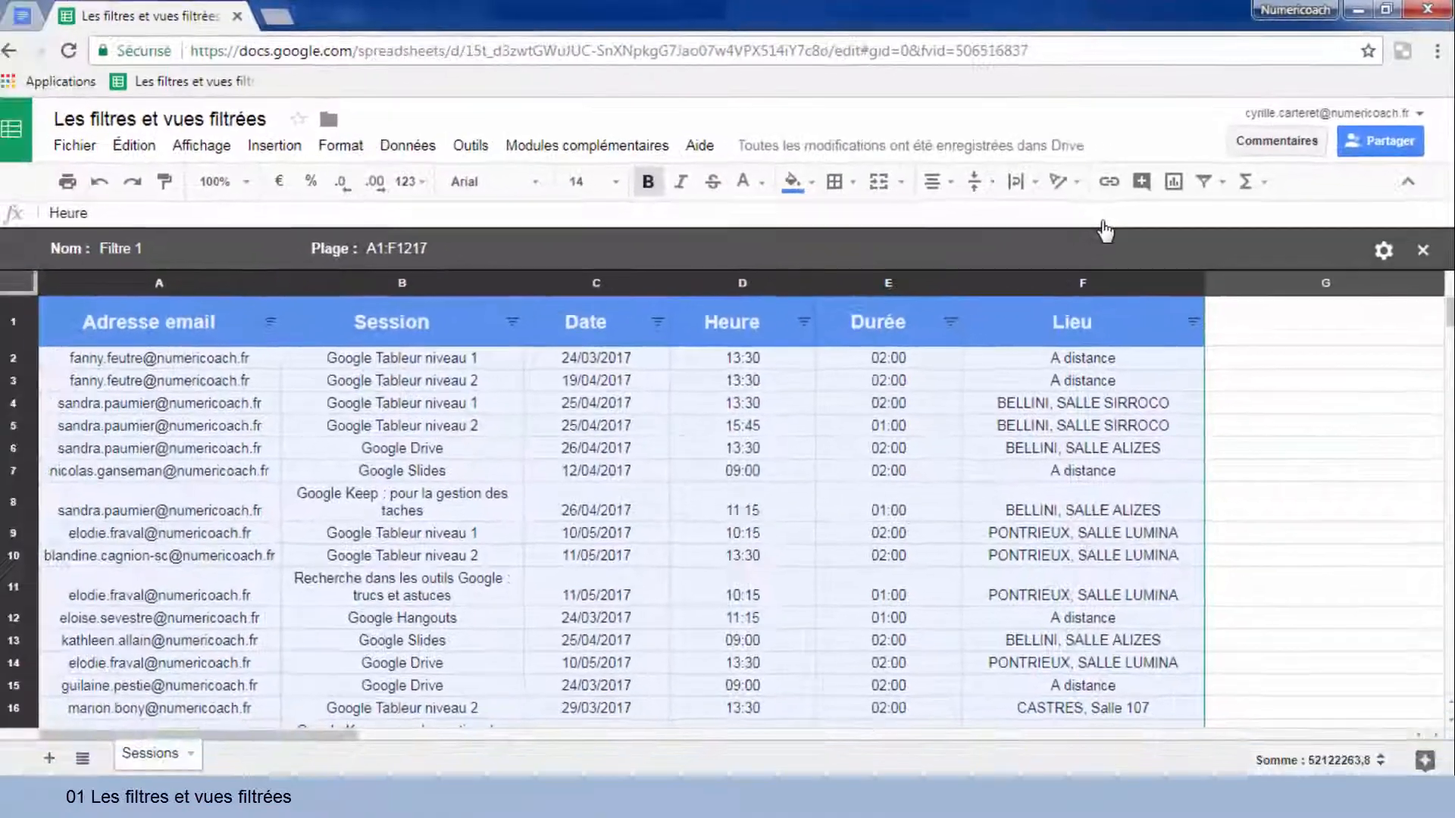
In the filter view, filter the Session column to the value Google Document only.
click(401, 359)
click(411, 476)
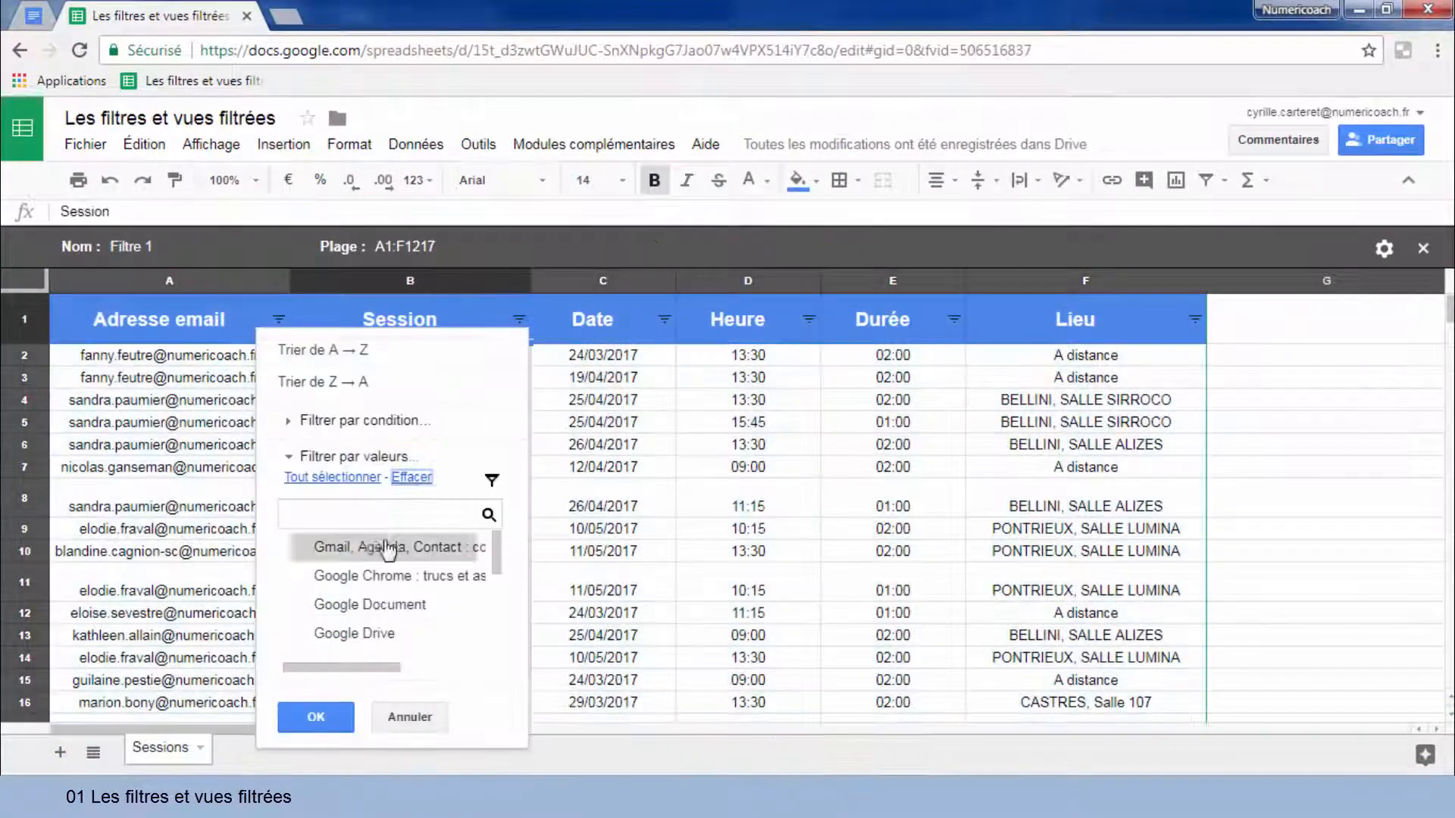
click(370, 603)
click(316, 716)
In the filter view, restrict the Date column to dates after the exact date 19/06/2017.
click(665, 319)
click(534, 421)
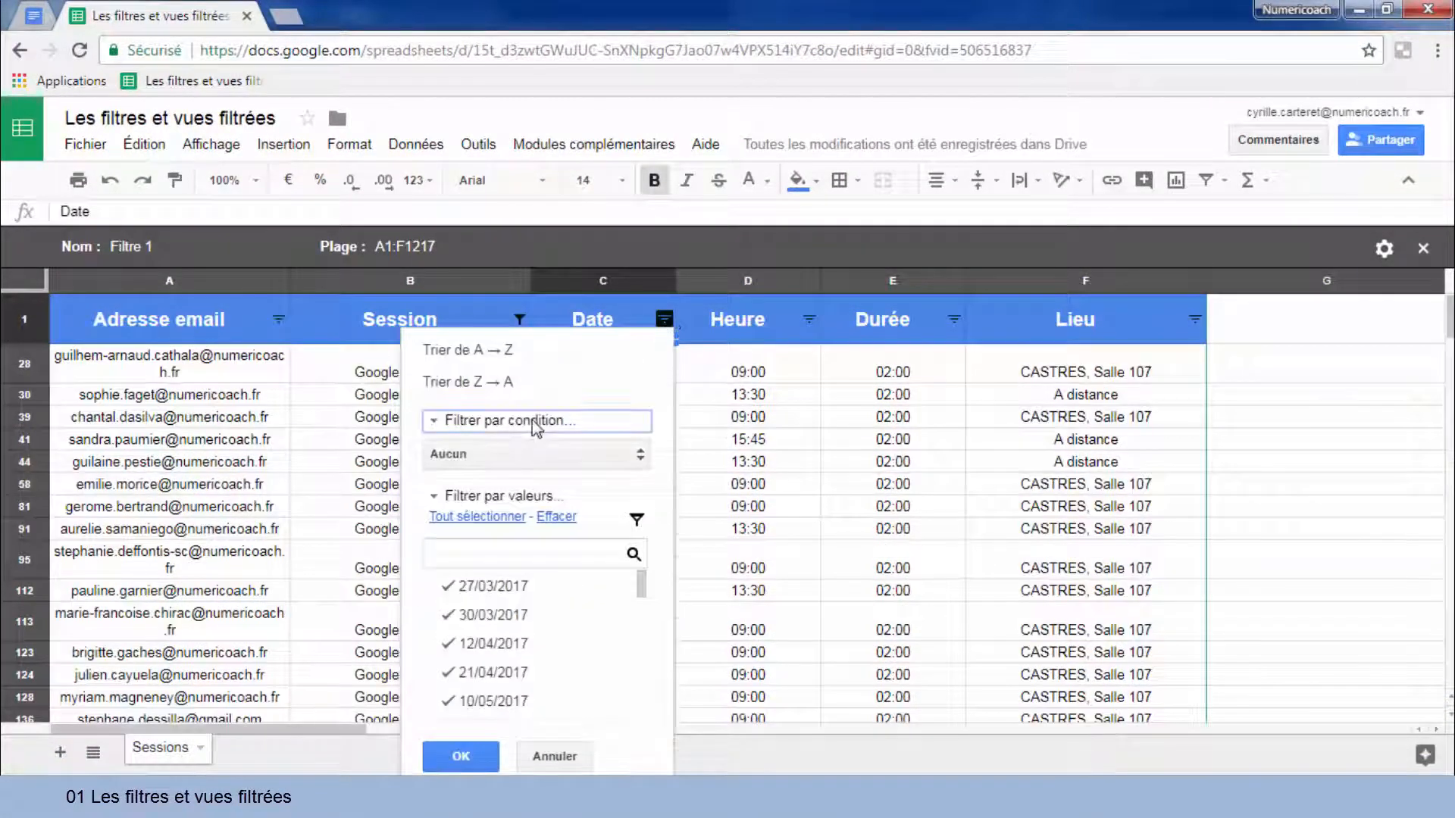
click(535, 455)
click(541, 644)
click(536, 490)
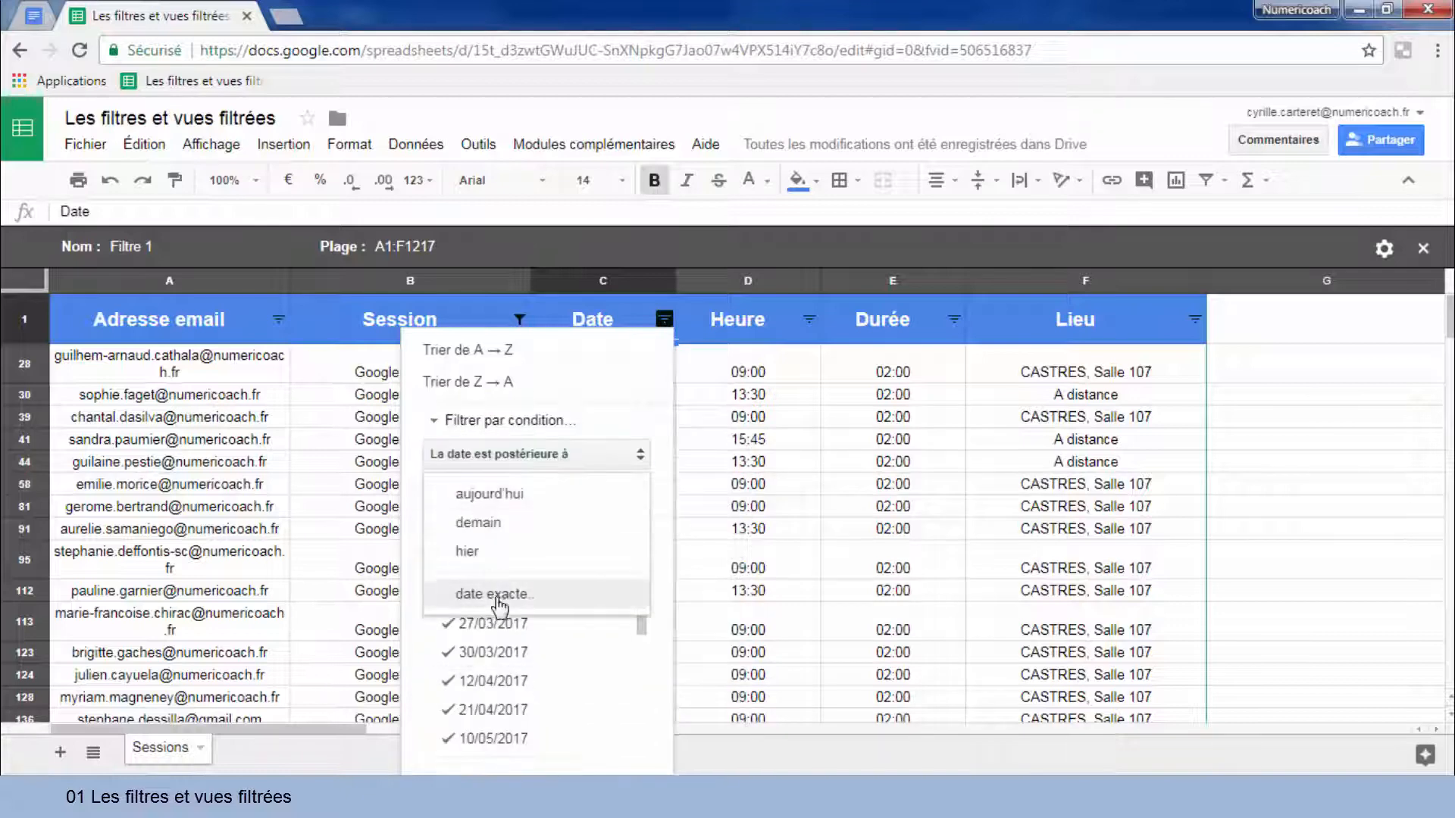
click(485, 593)
text(19/06/2017)
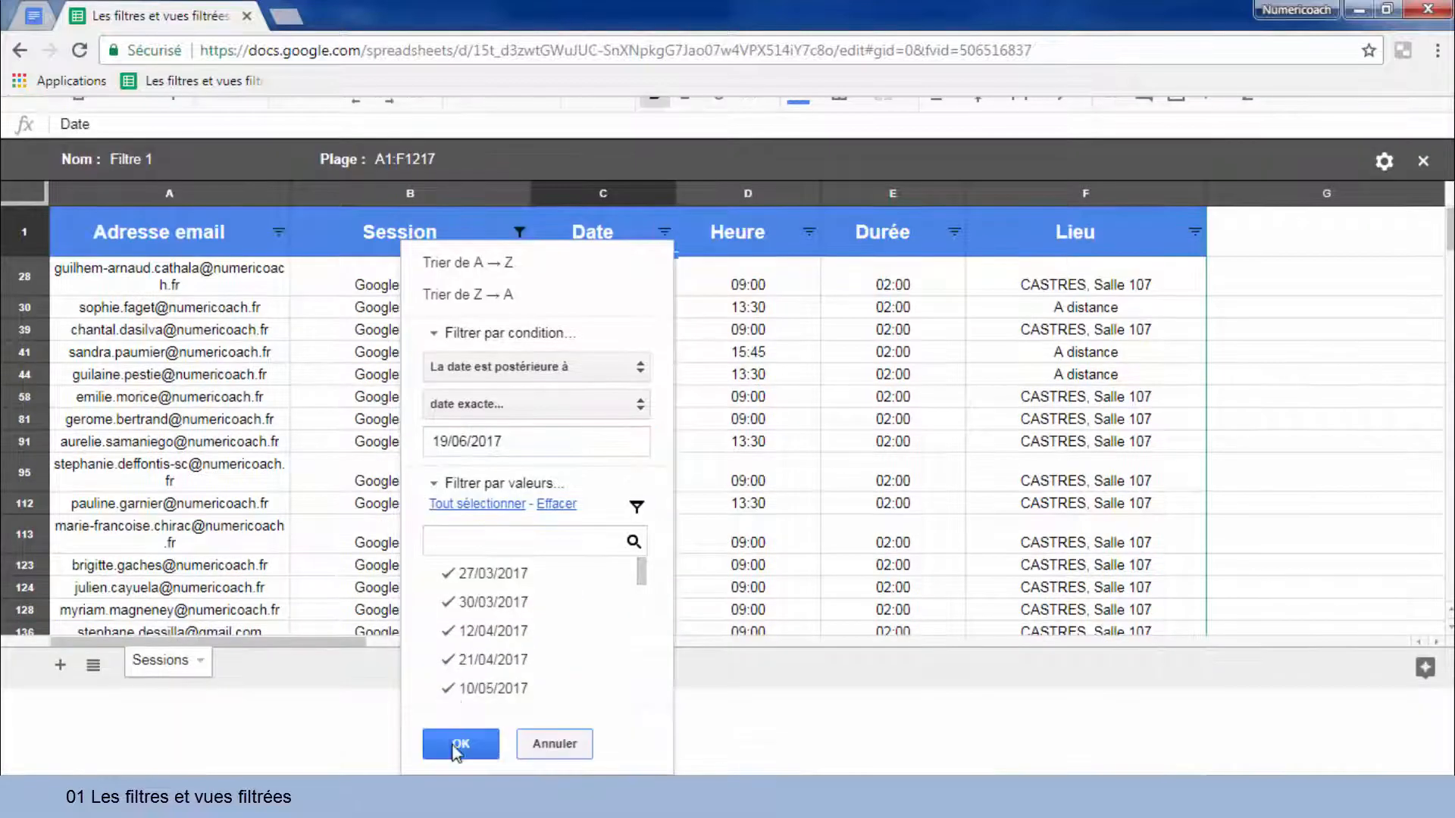
click(463, 744)
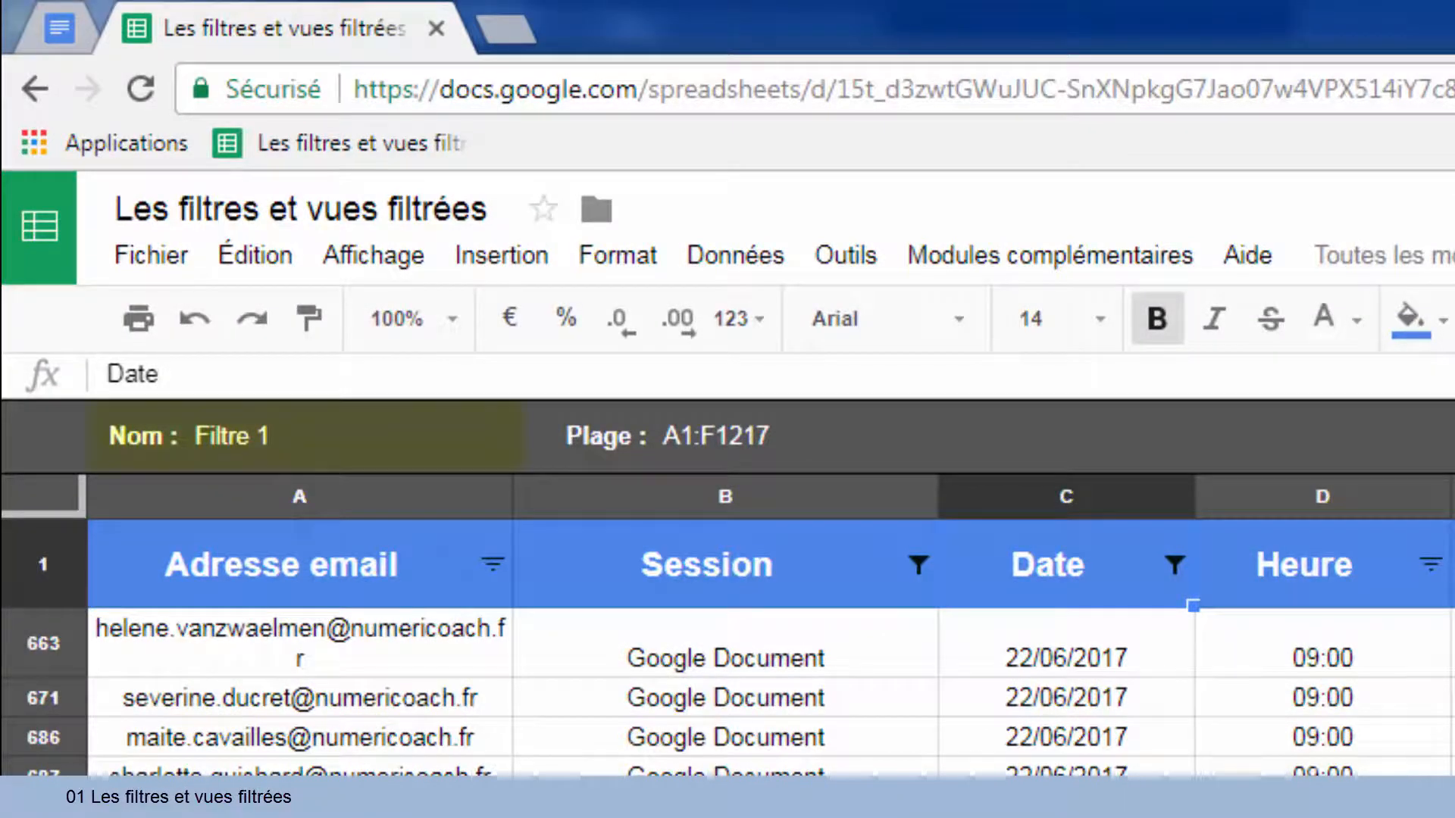
Rename the filter view as "Gdoc >19/06/2017".
click(173, 439)
text(Gdoc)
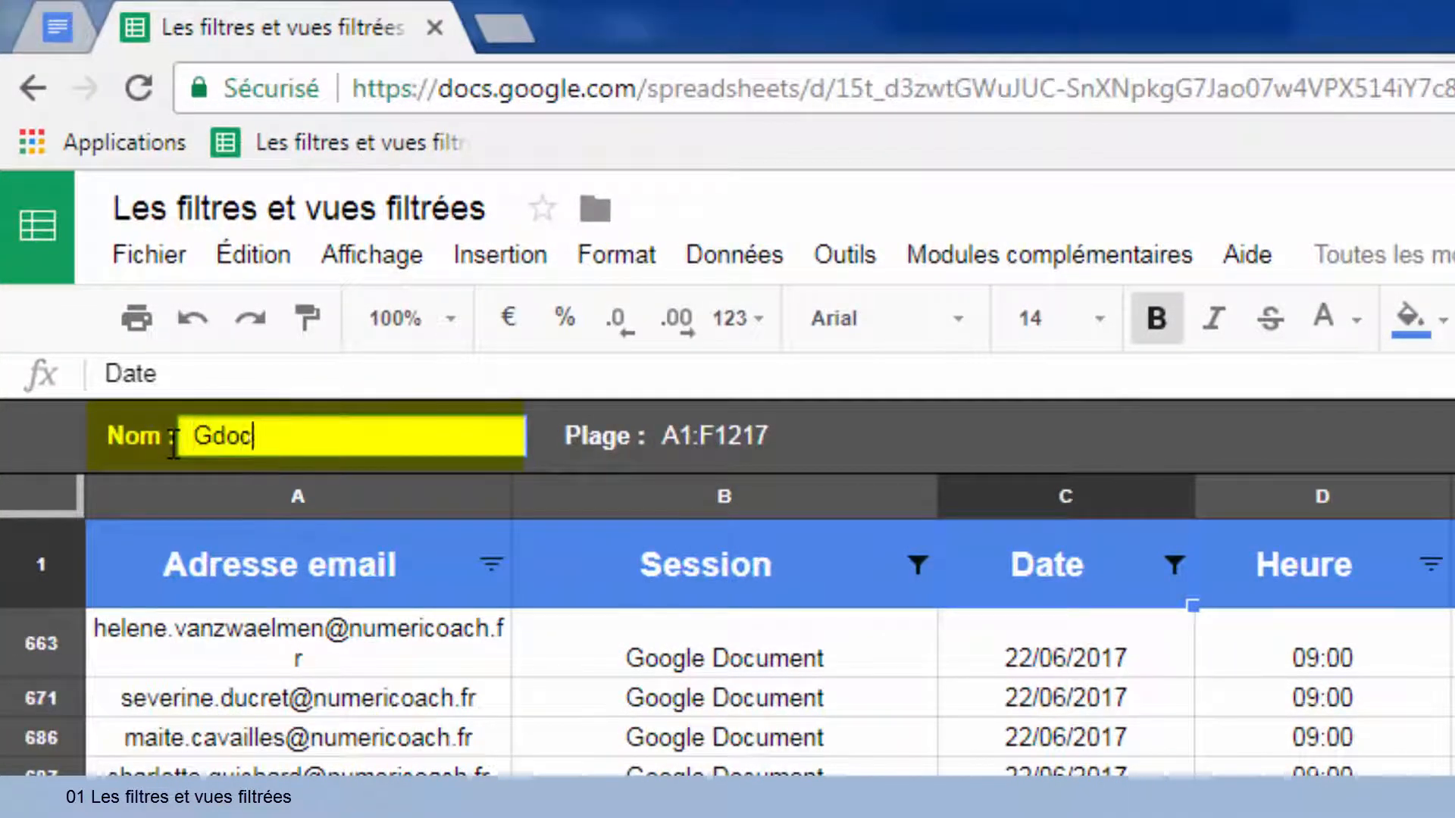
text( >19/06/2017)
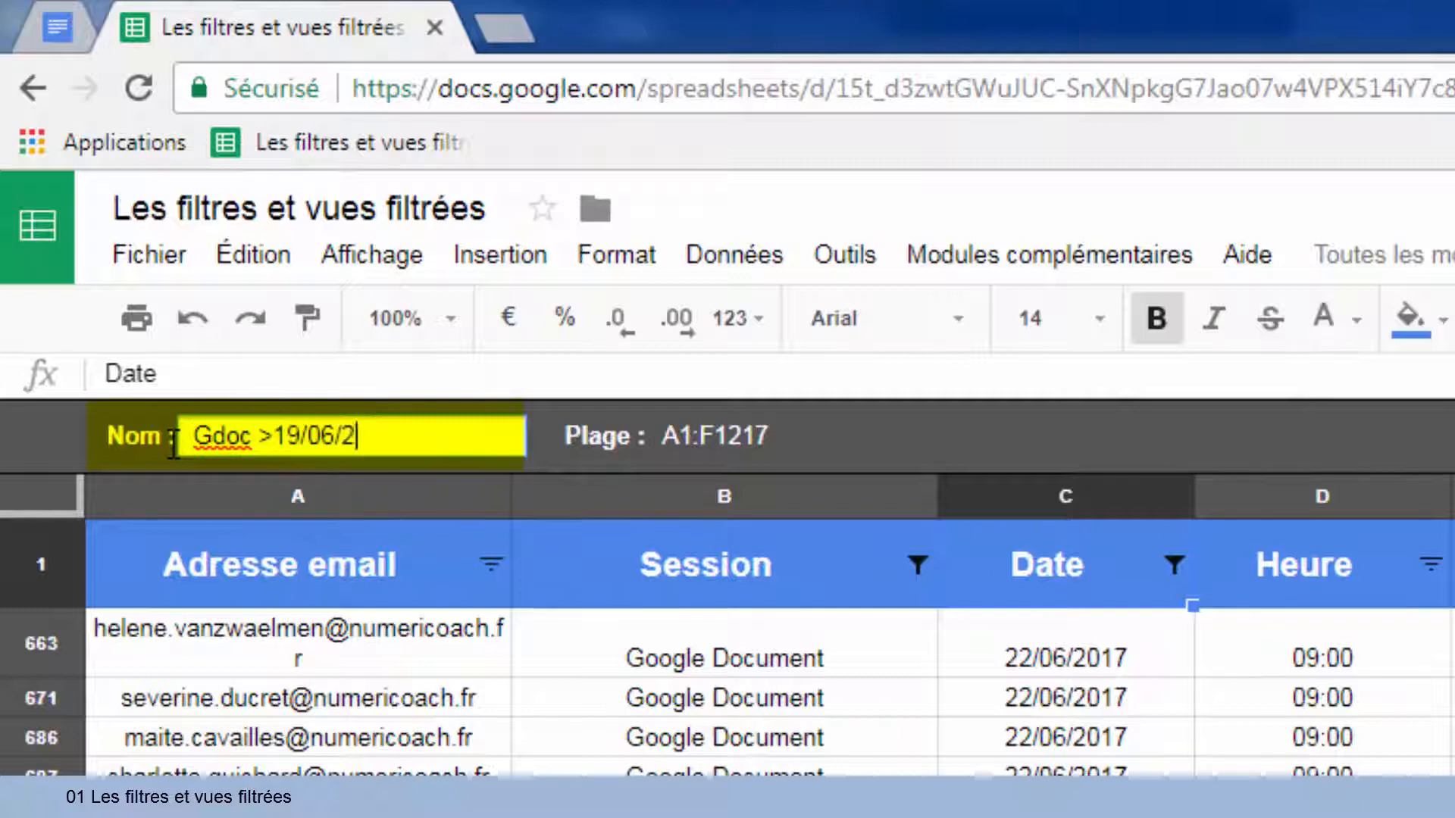
Set the filter view's range to A1:F without an end row, and close the view.
click(784, 436)
drag(779, 436, 718, 441)
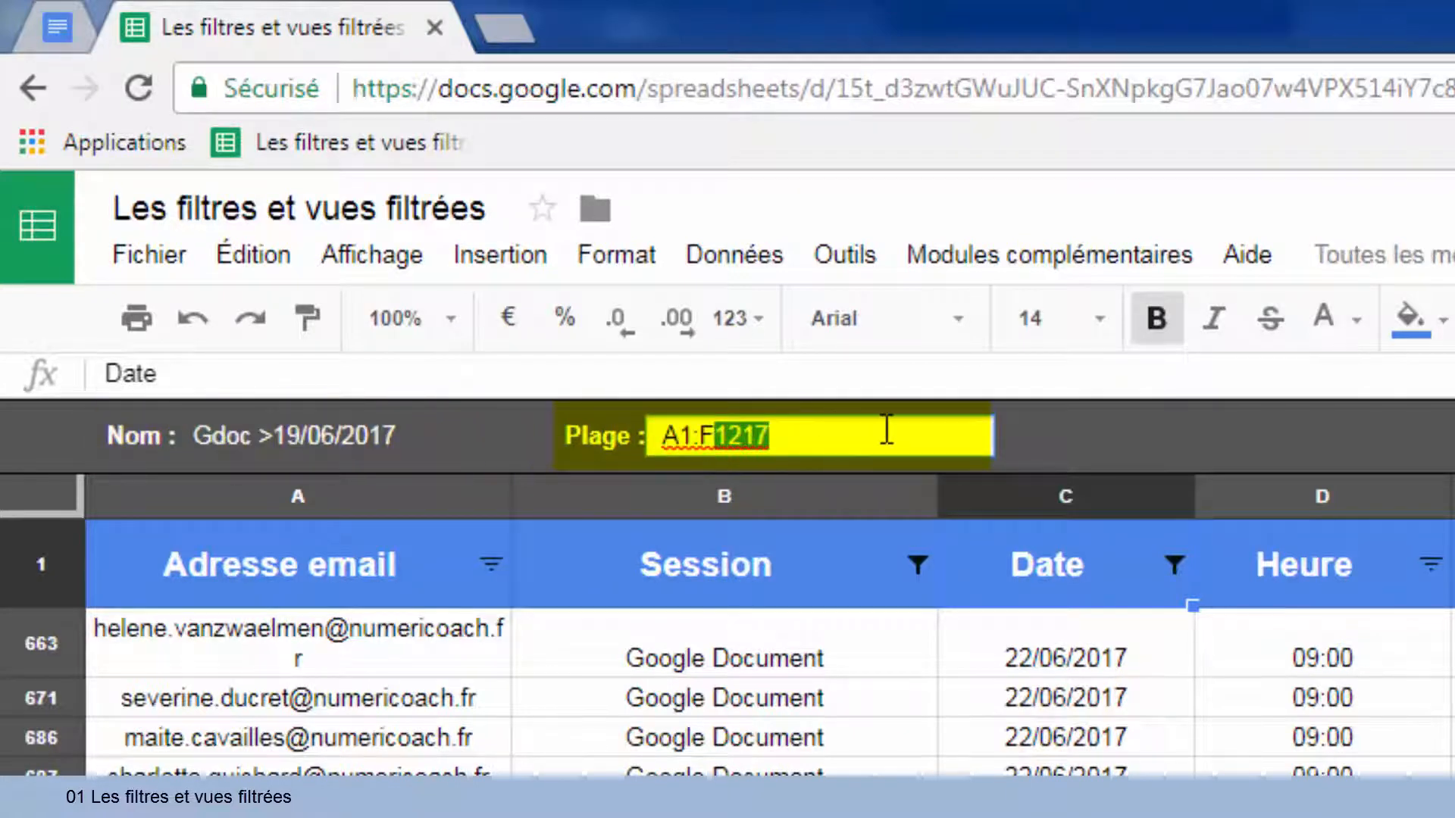
key(BackSpace)
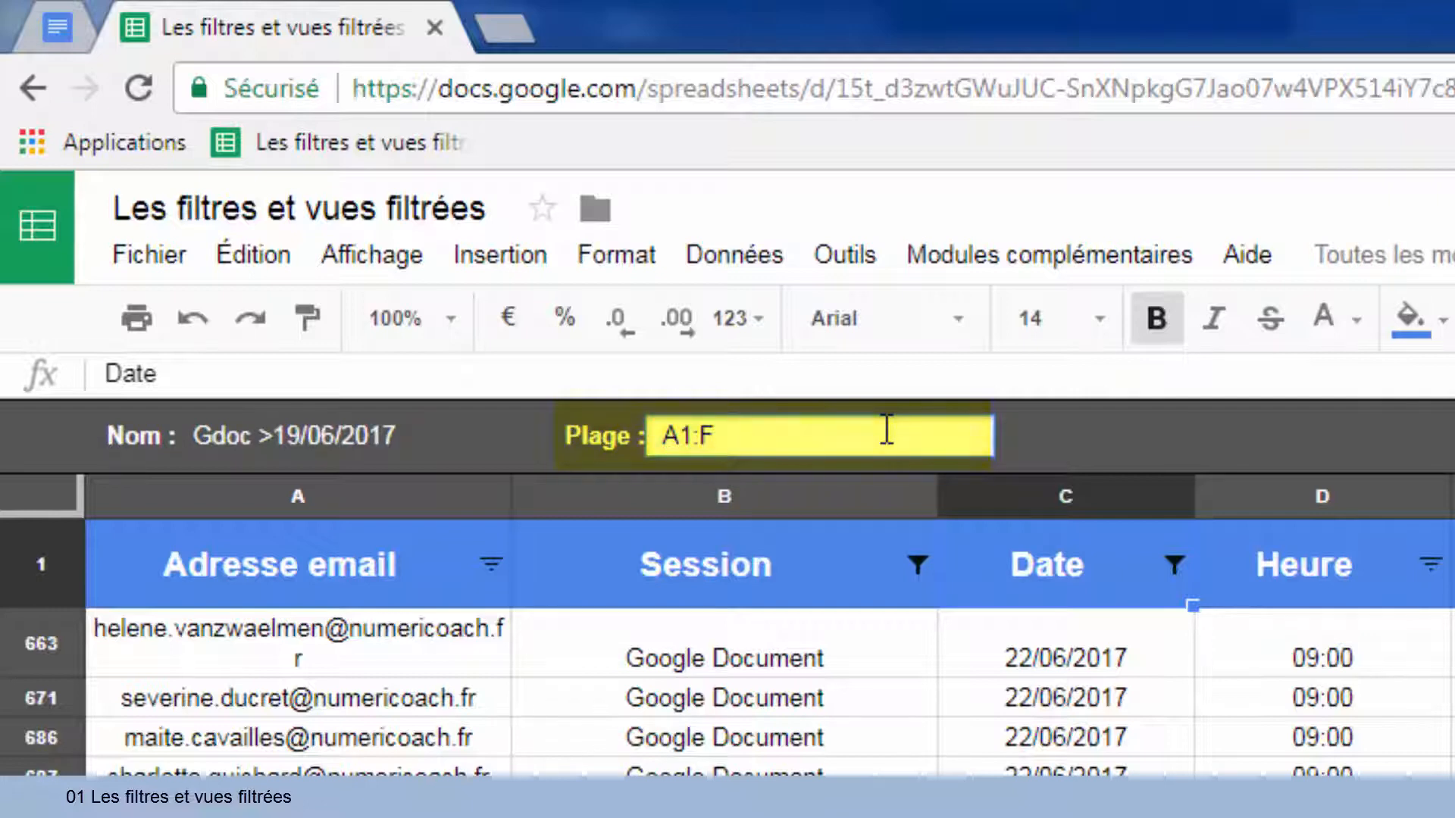
key(Return)
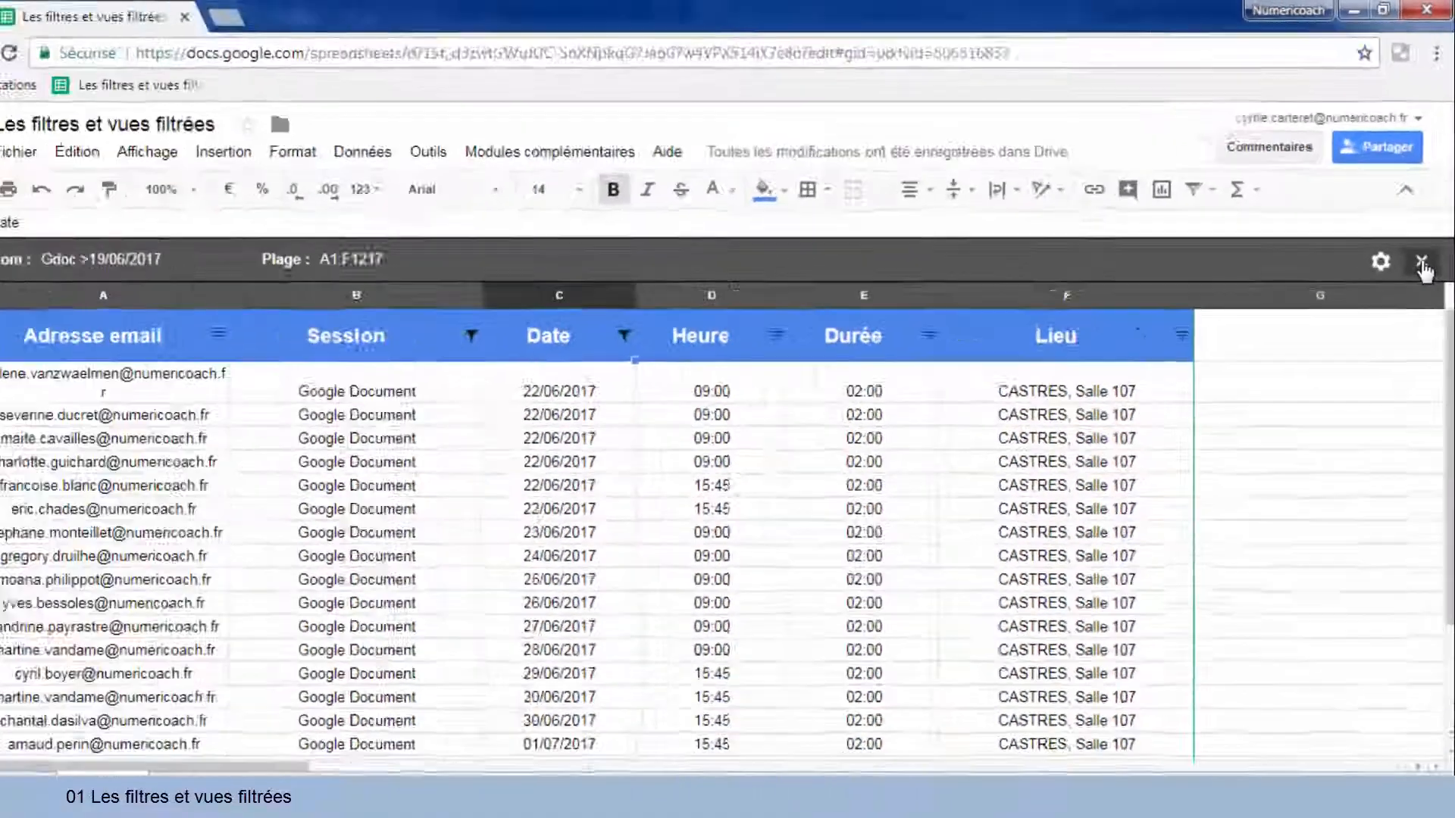
click(1398, 441)
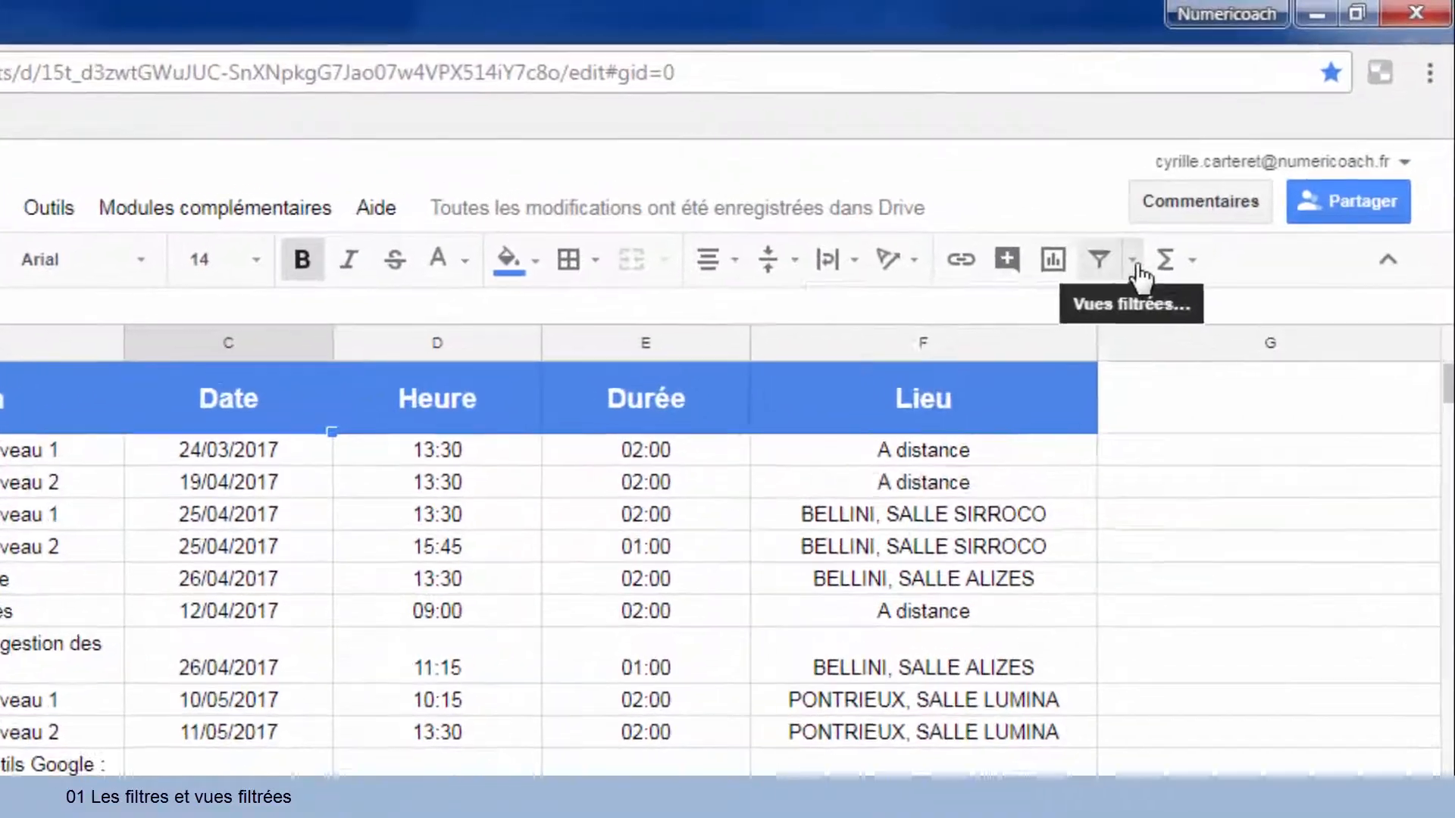
Reopen the saved filter view "Gdoc >19/06/2017" and close it again.
click(1231, 182)
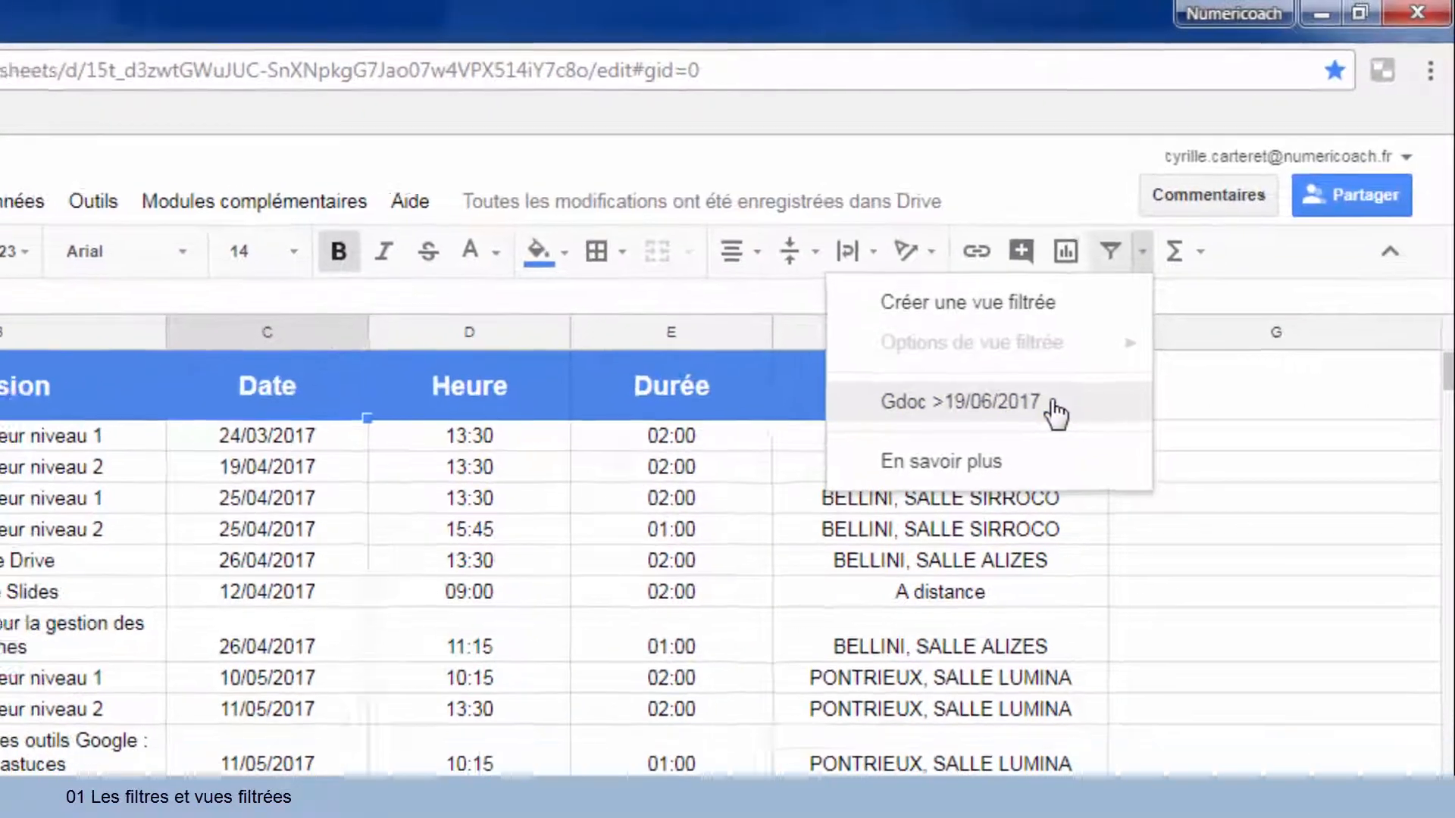
click(1039, 418)
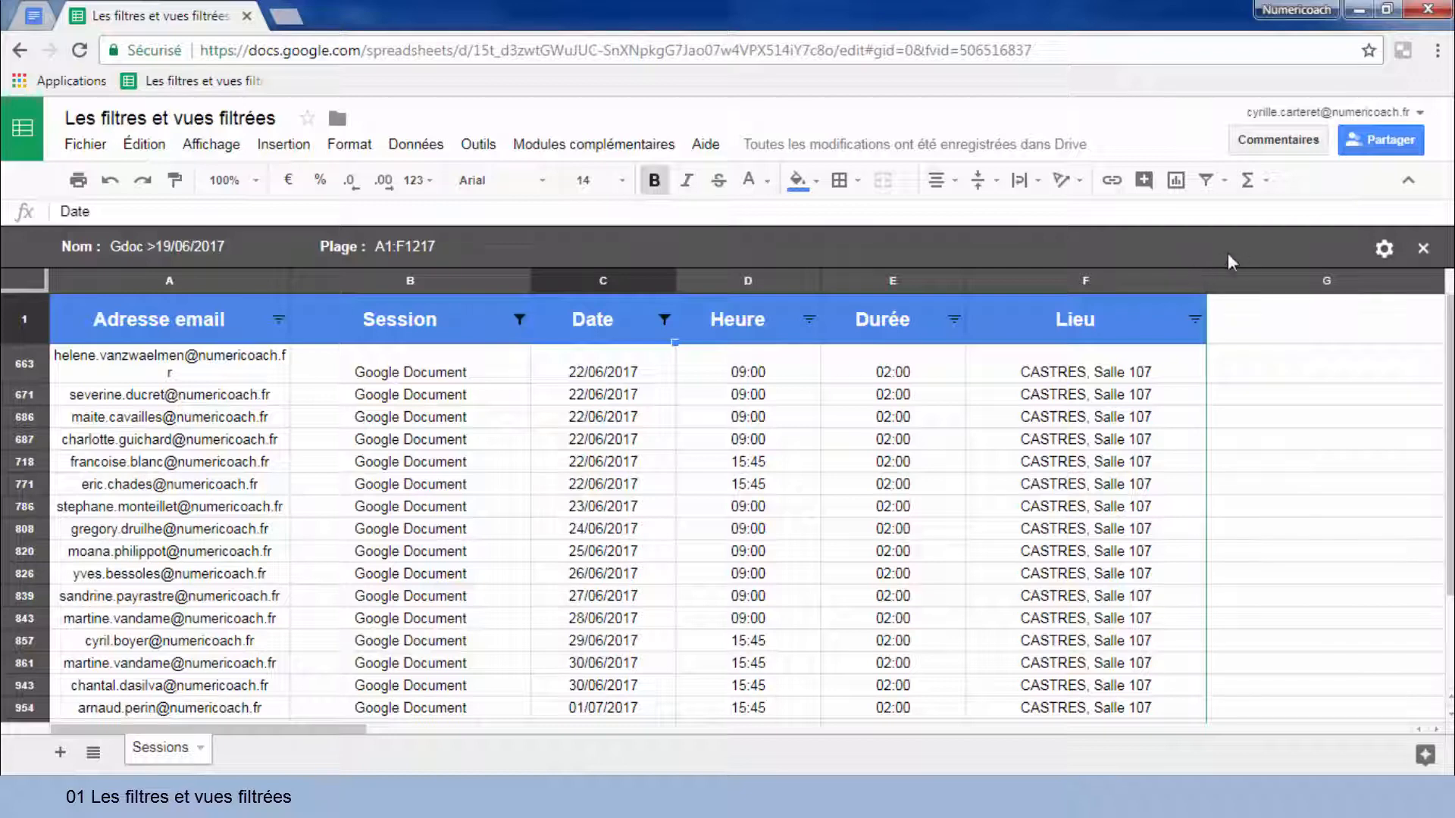
click(1423, 249)
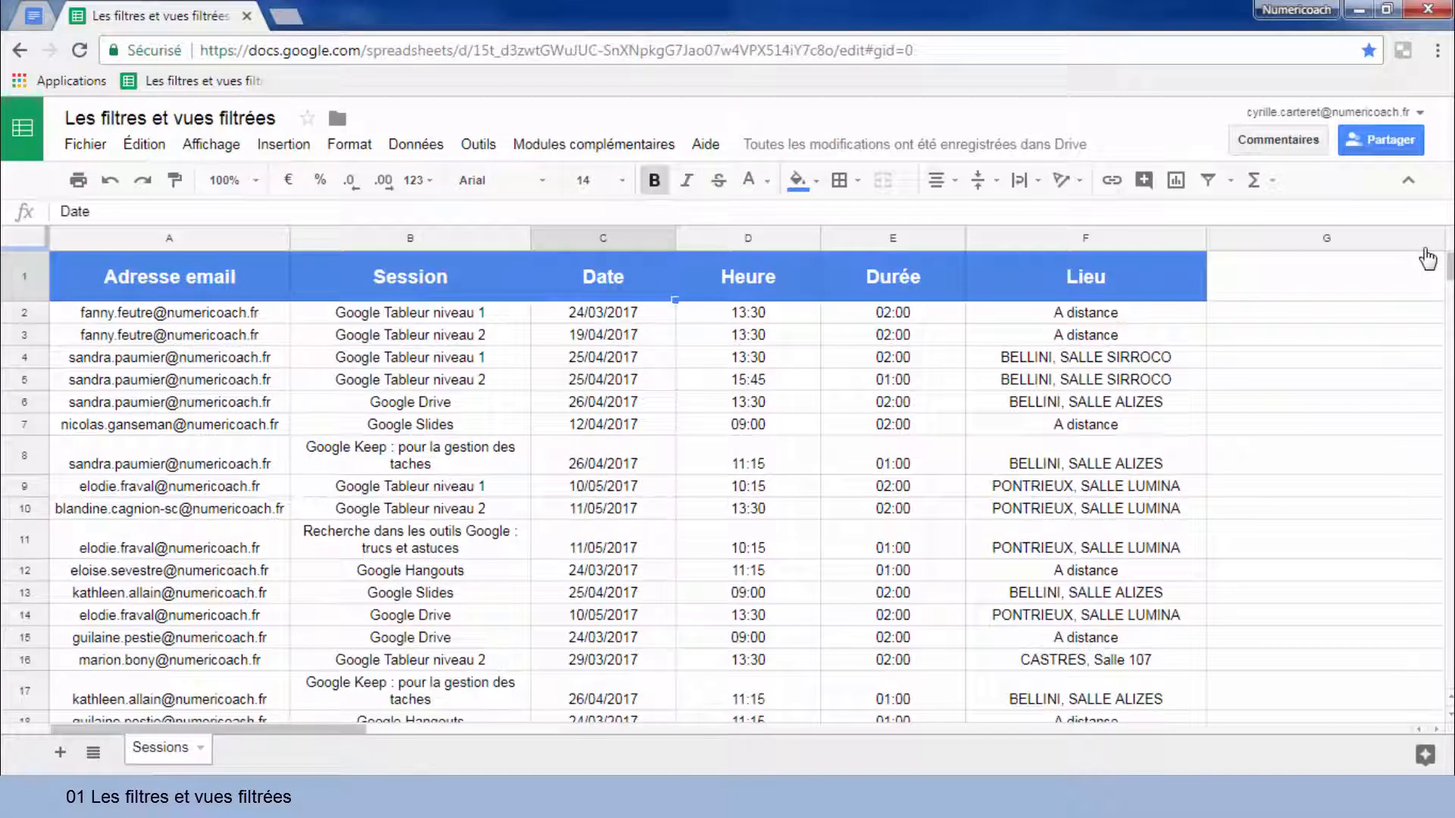